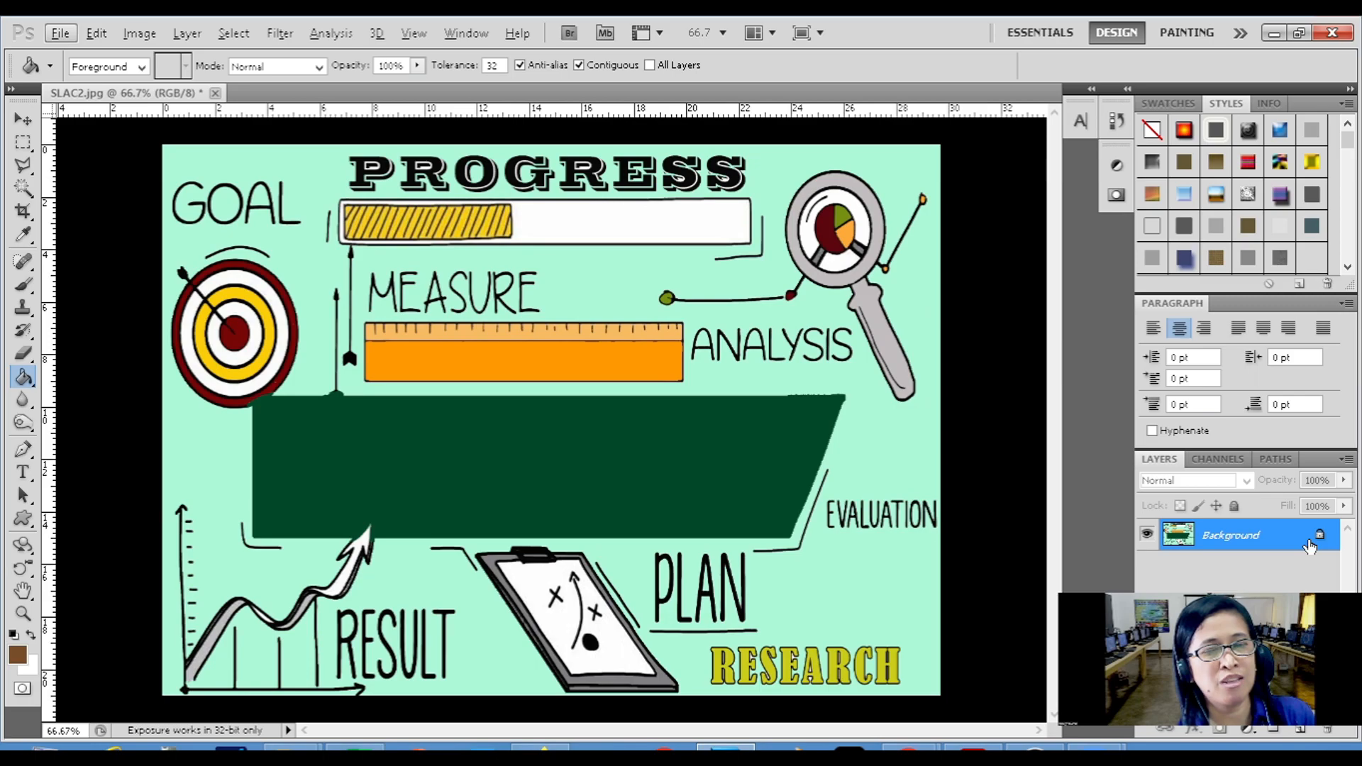
Step: Convert the locked Background into a regular layer and duplicate it as assessment1
double_click(1302, 536)
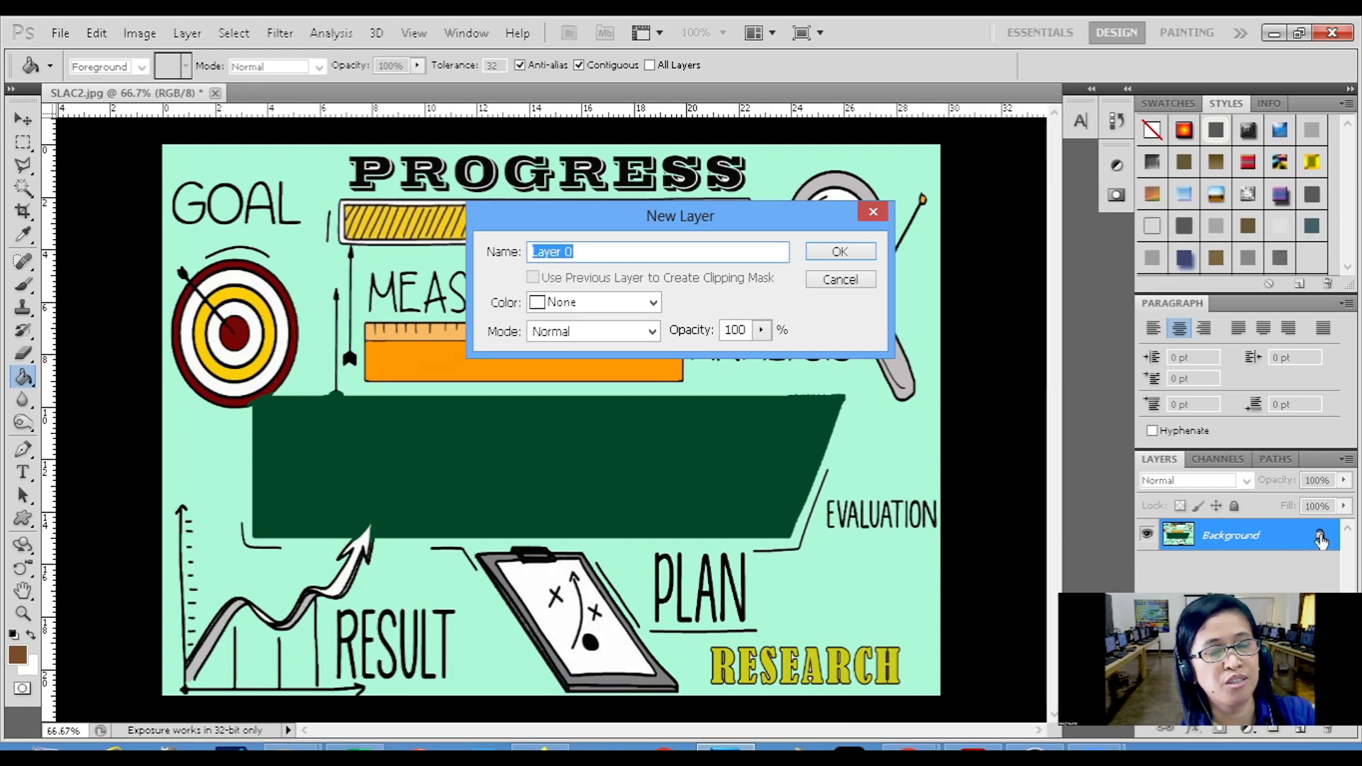
click(836, 252)
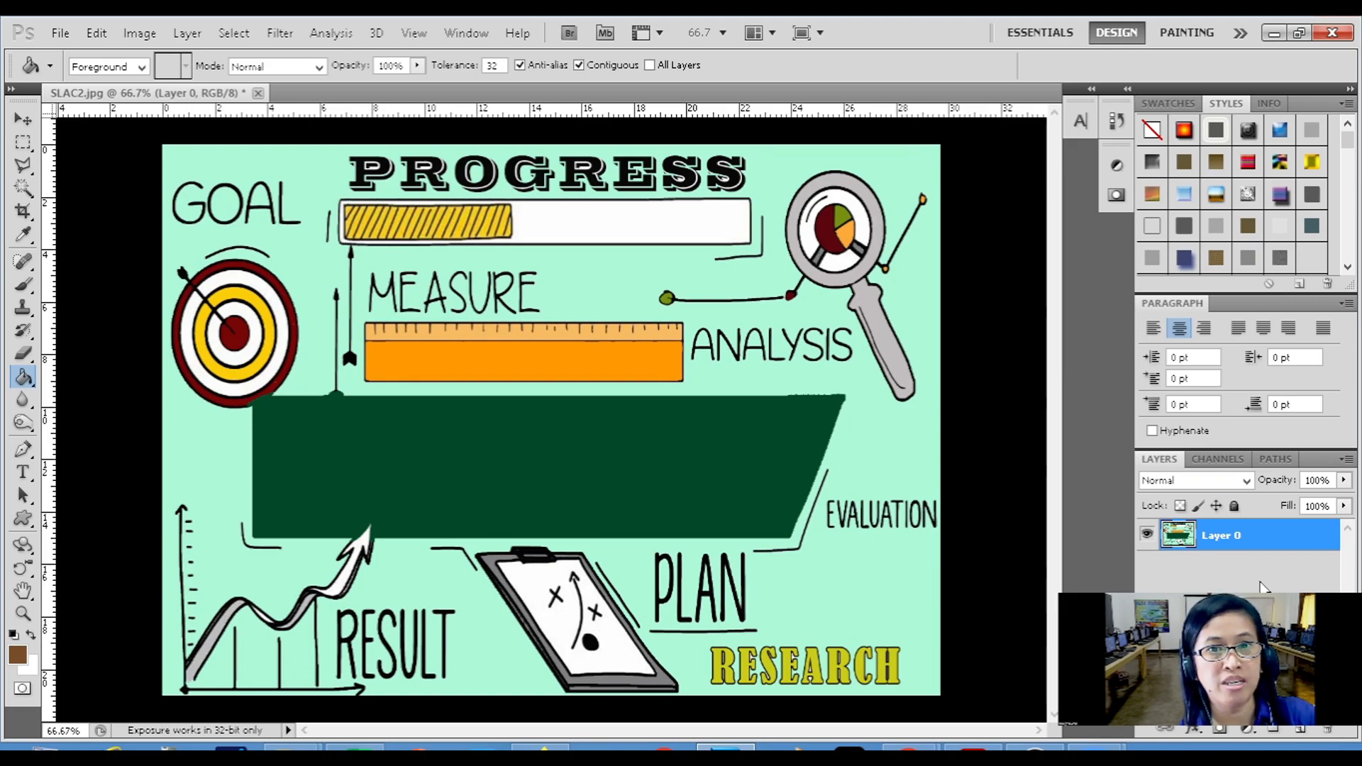
right_click(1237, 551)
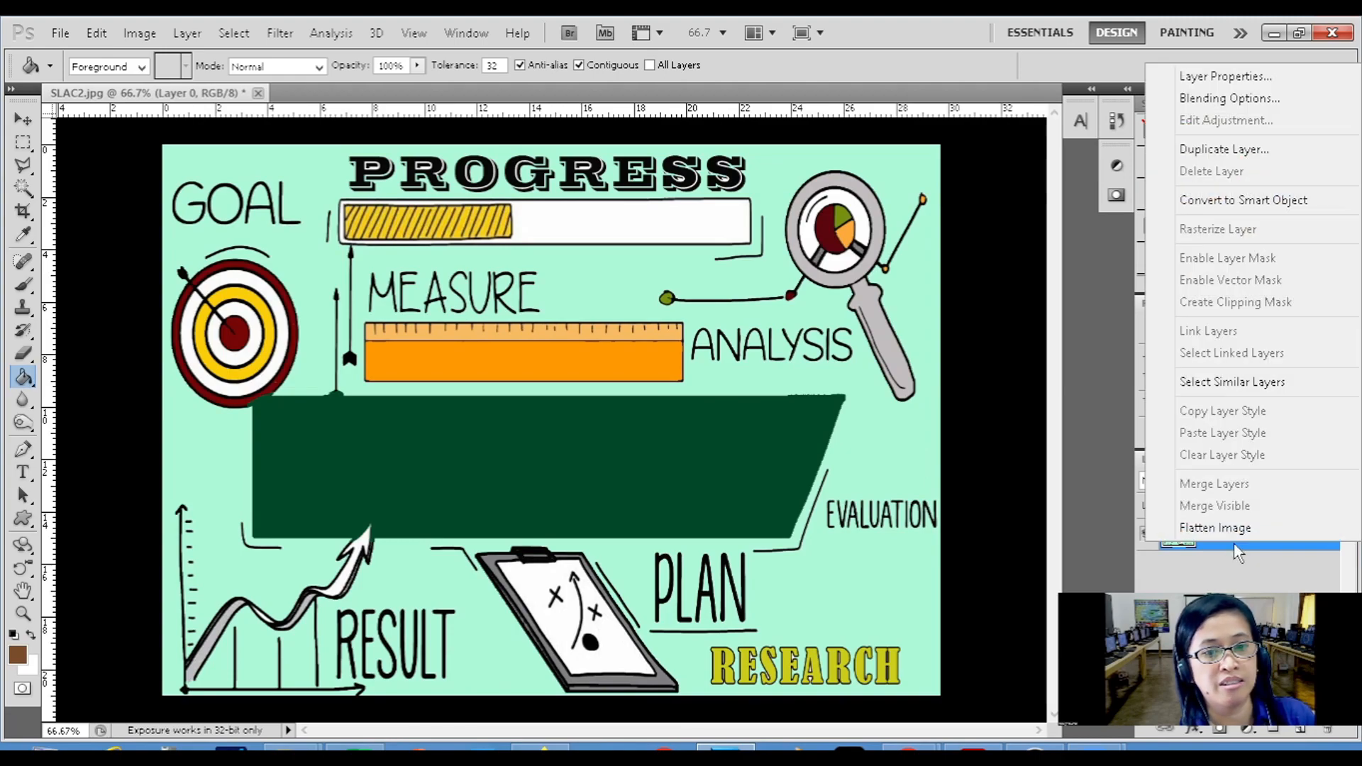
click(1229, 156)
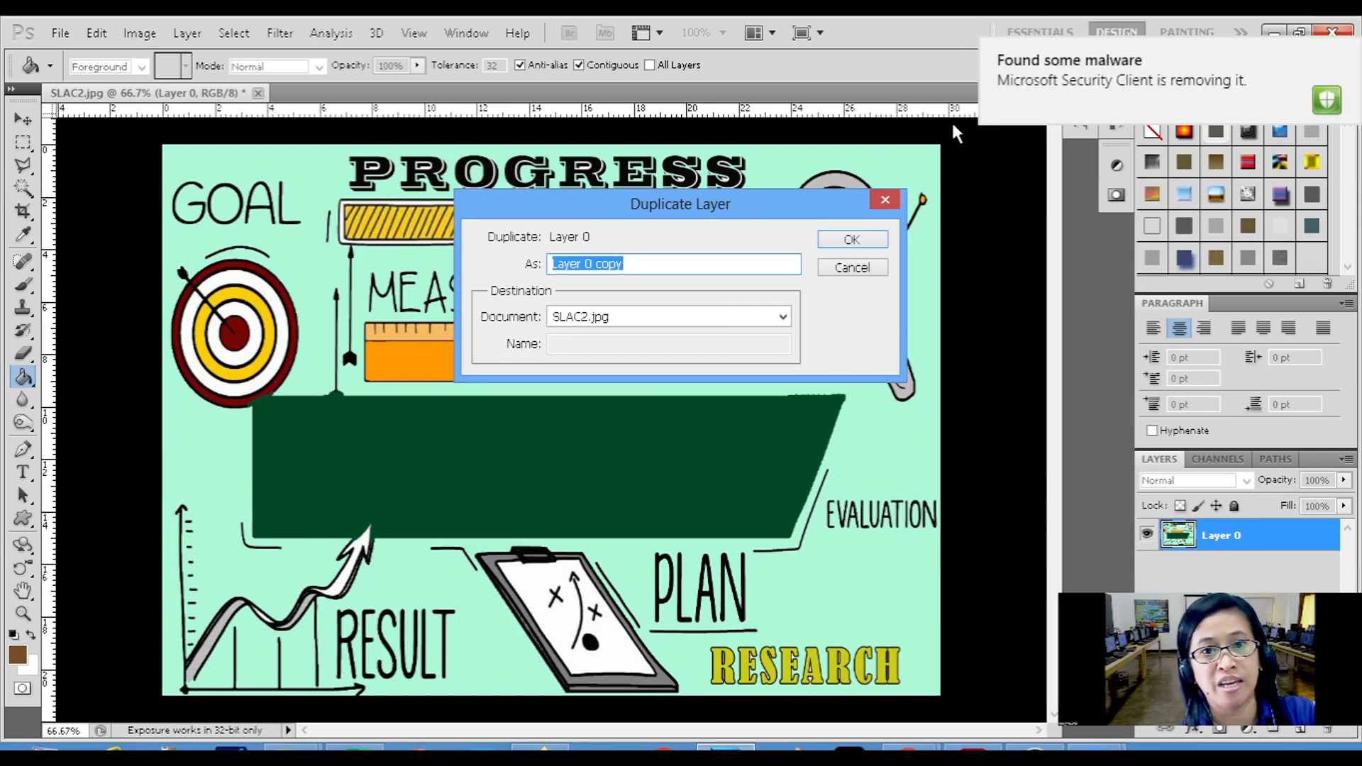
click(1346, 51)
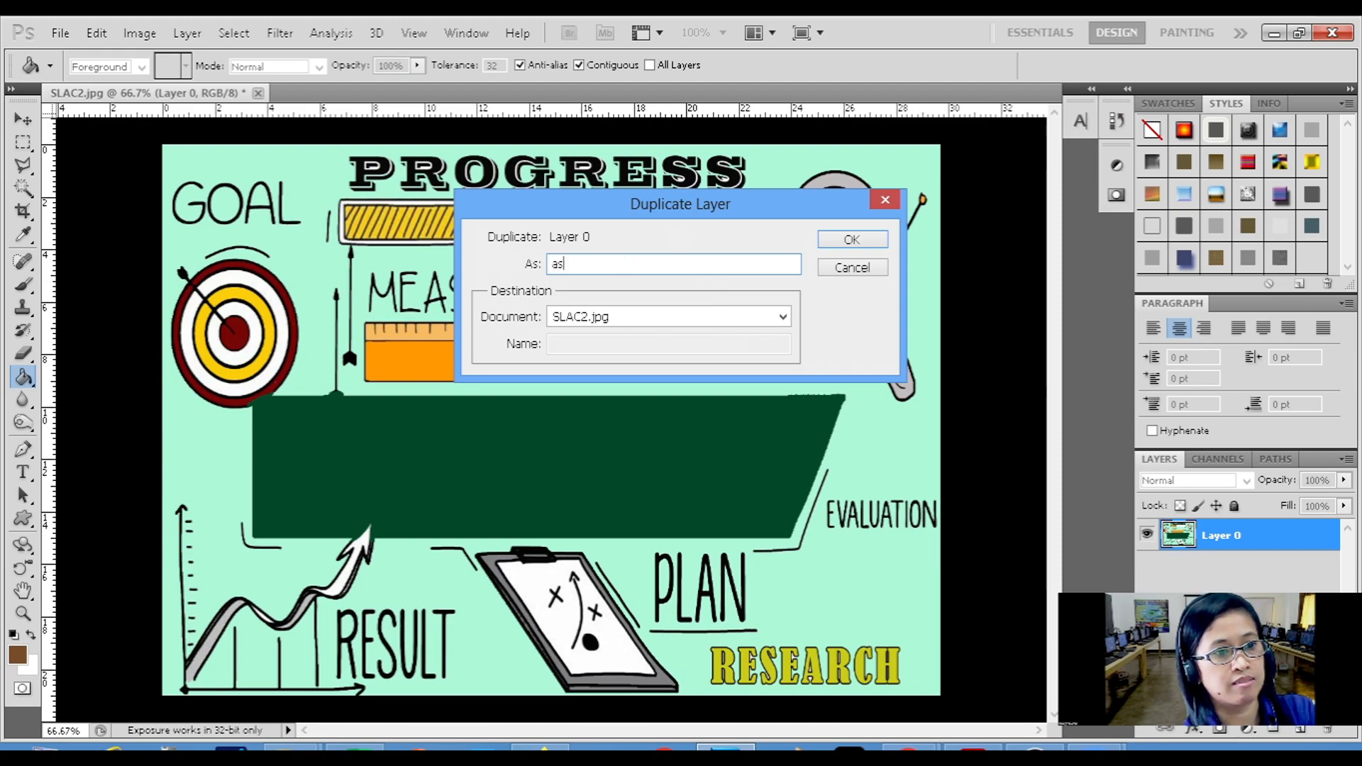
text(sessment)
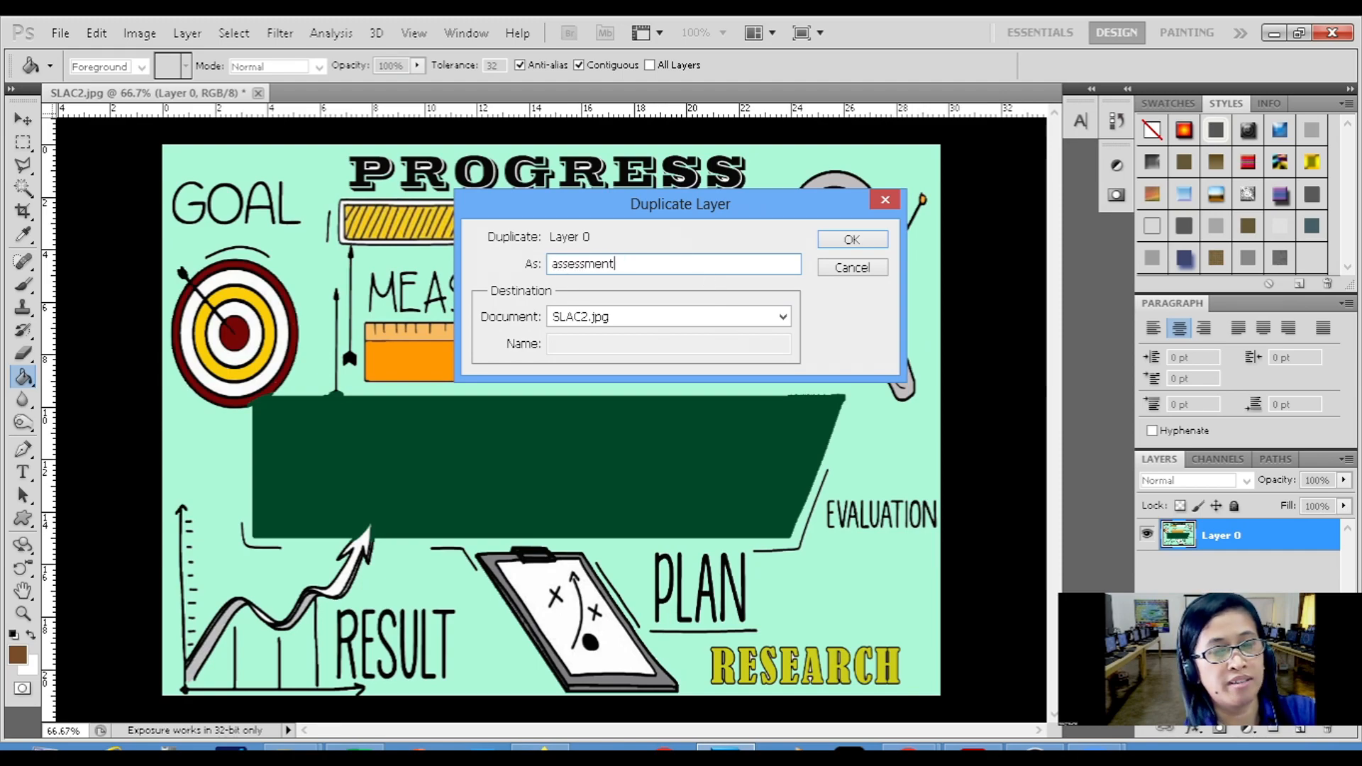
text(1)
click(857, 239)
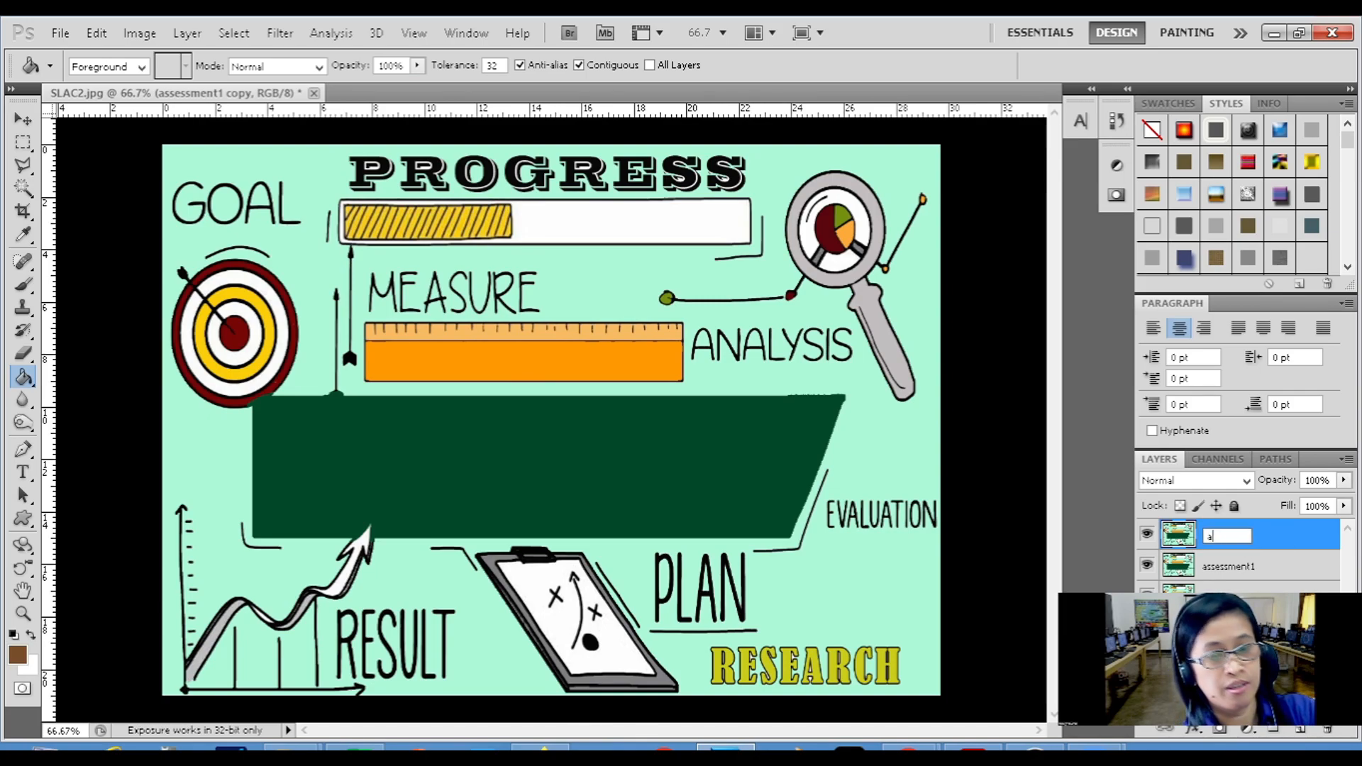
Step: Rename the topmost layer copy as assessment2
text(ssess)
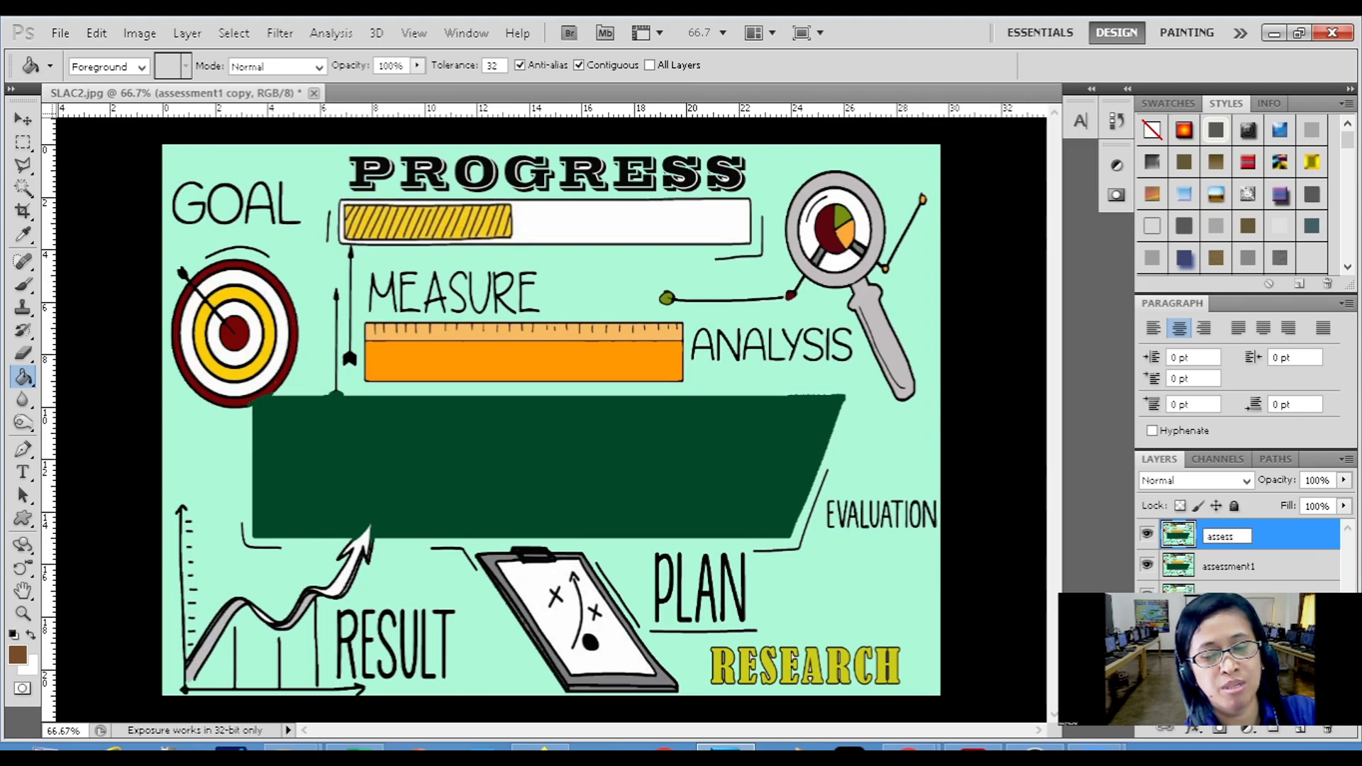
text(ment)
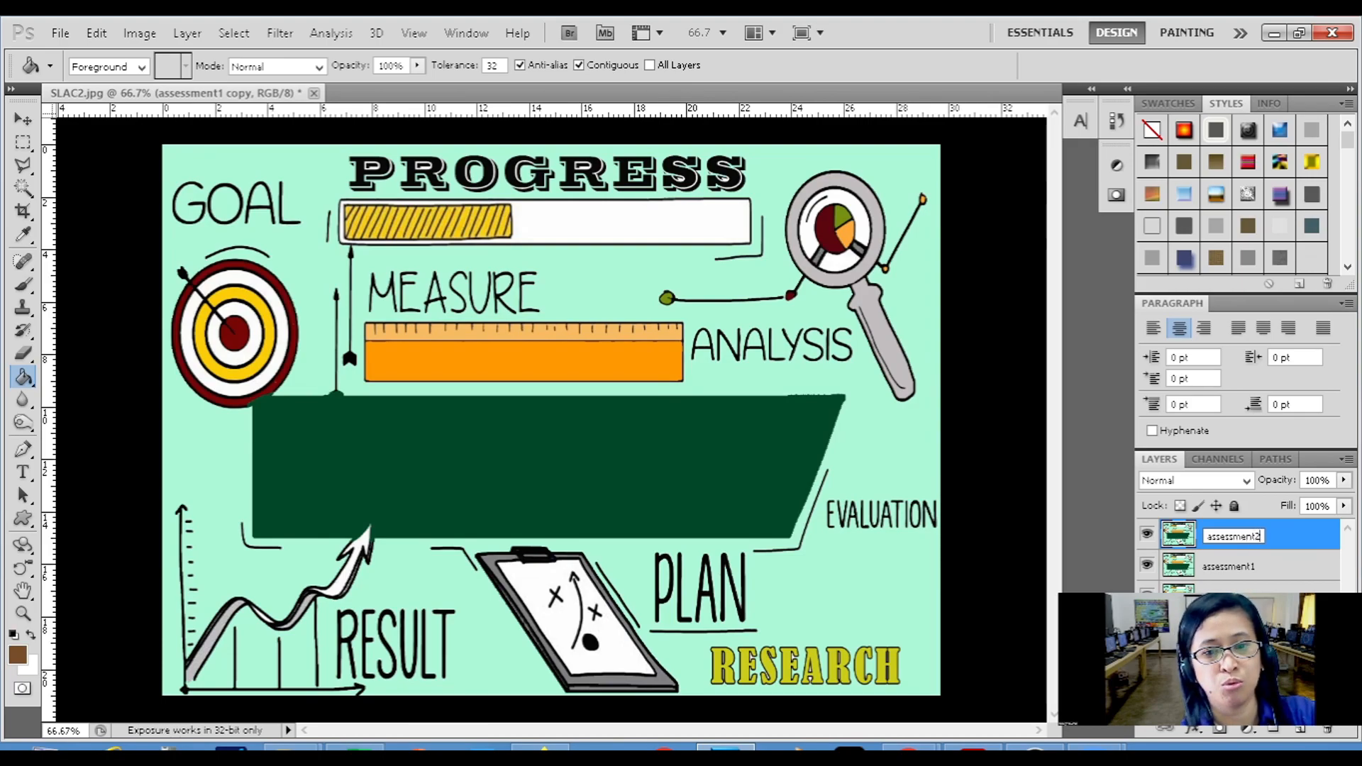
text(2)
key(Return)
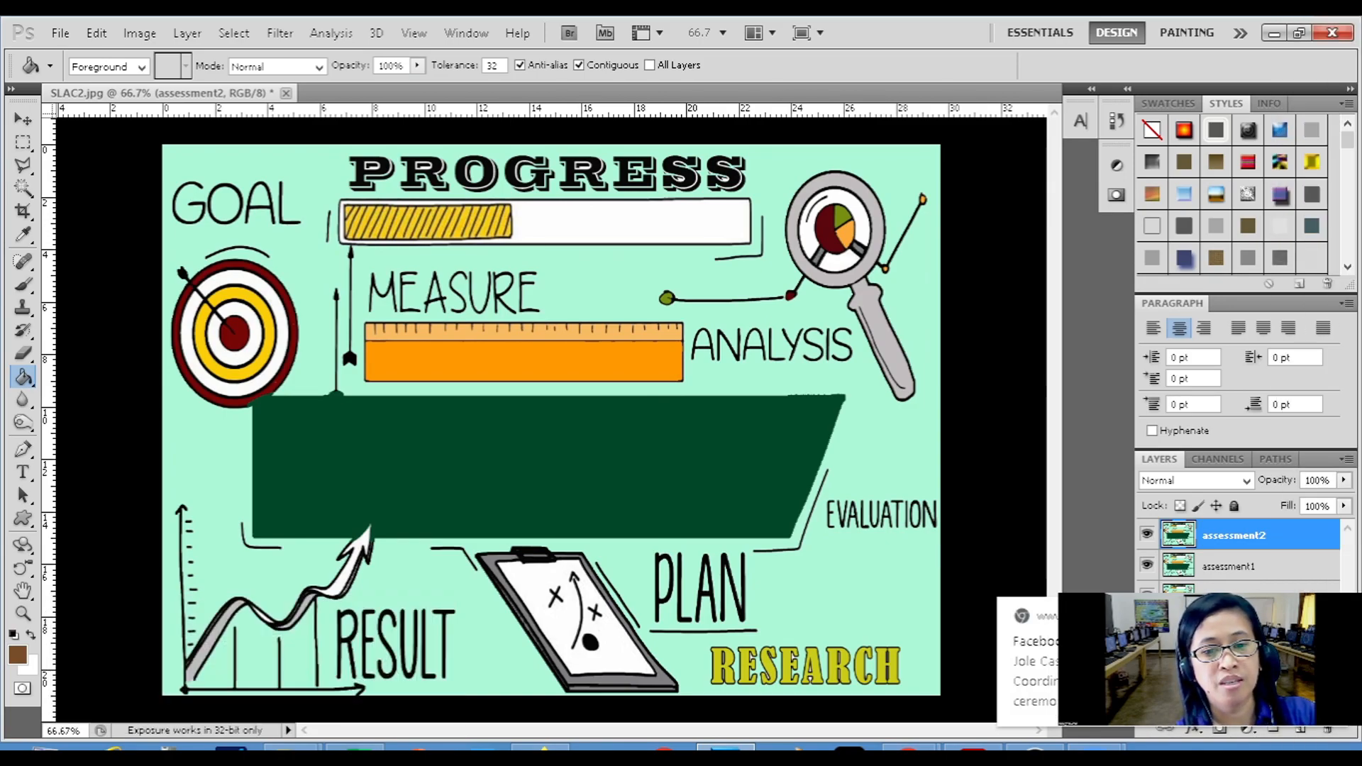
Step: Delete the assessment1 and assessment2 layers, keeping only Layer 0
right_click(1231, 569)
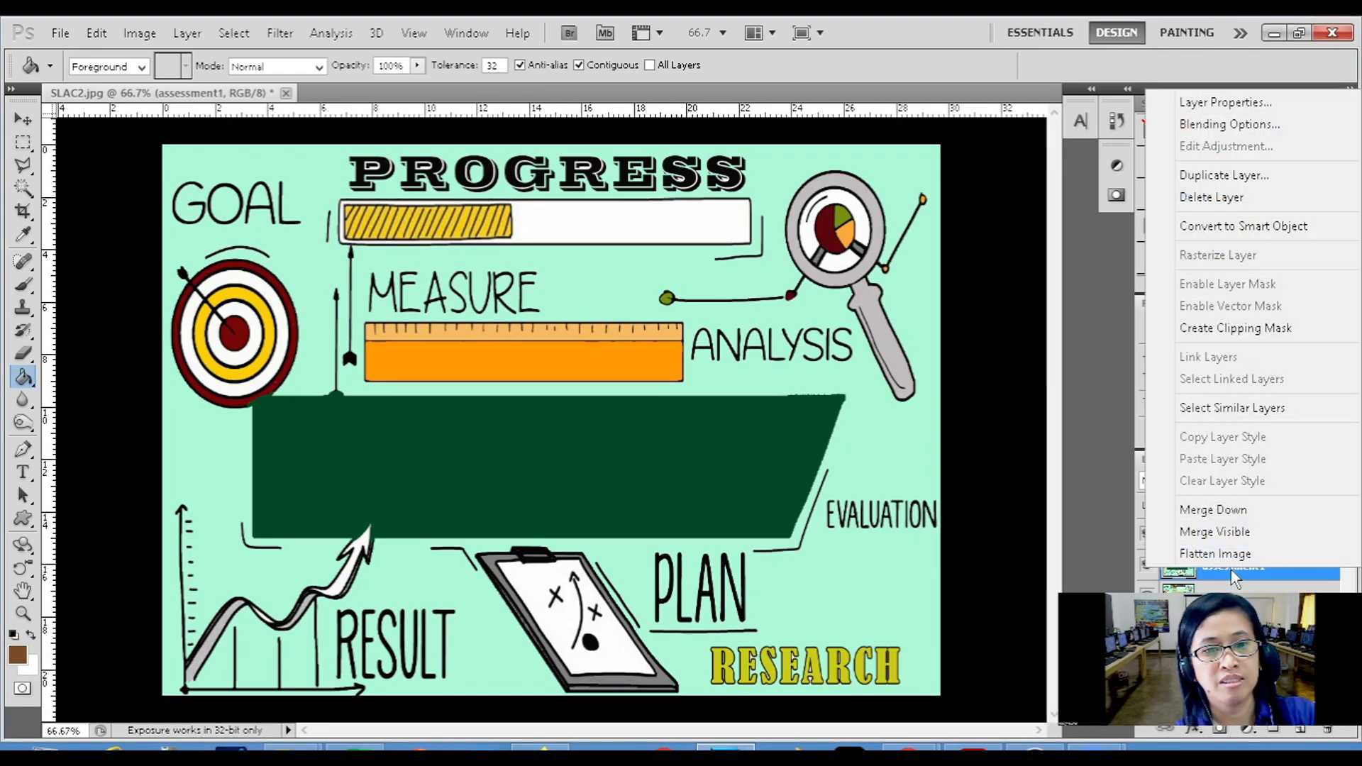
click(1234, 205)
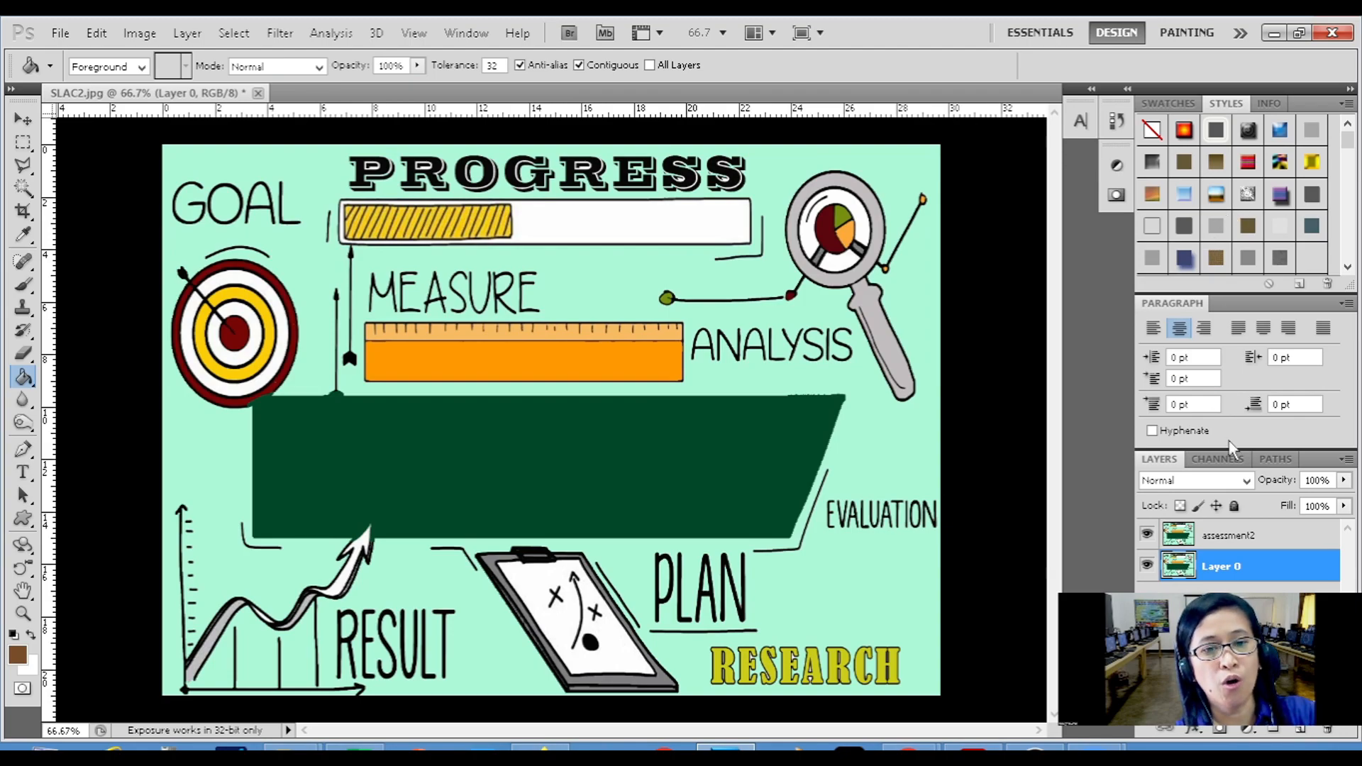
click(1237, 544)
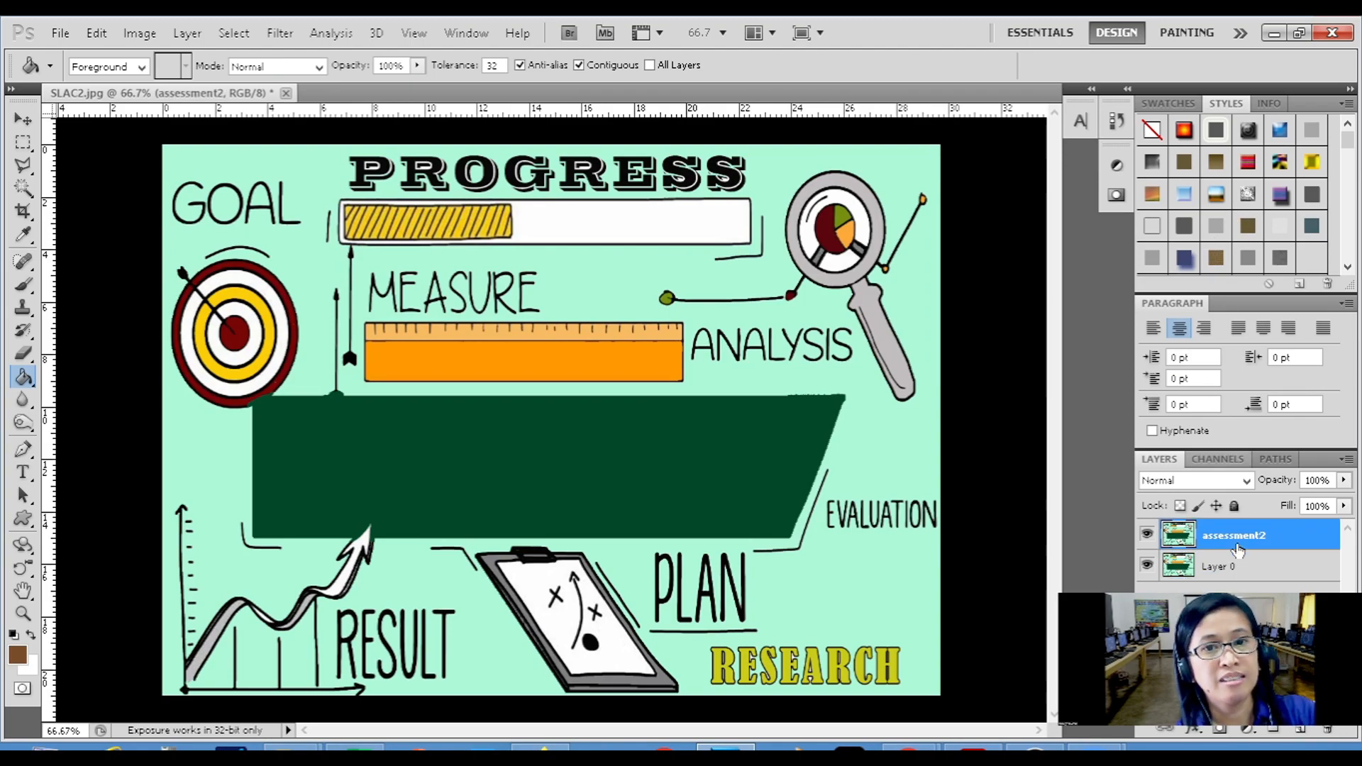
key(Delete)
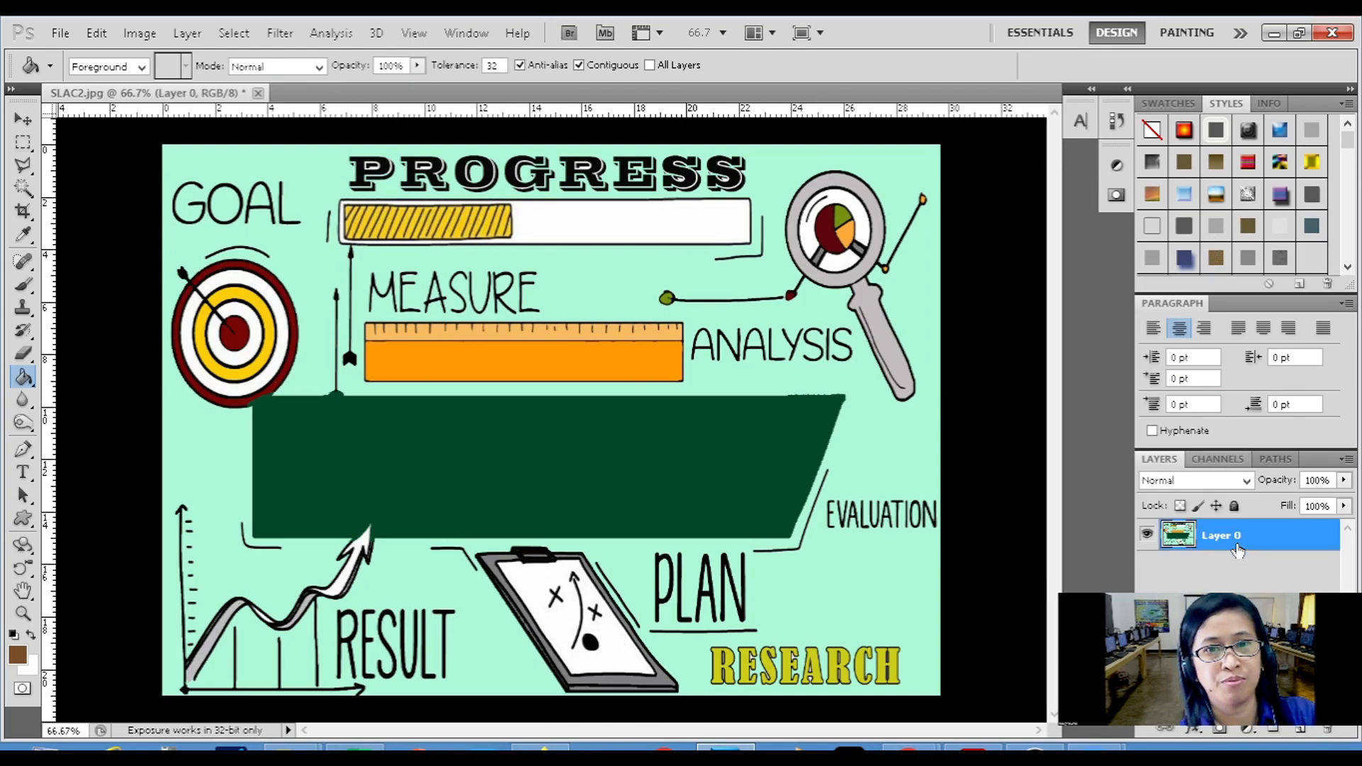
Step: Undo the layer deletions, duplications and unlocking, back to the locked Background
key(ctrl+alt+z)
key(ctrl+alt+z)
key(ctrl+alt+z)
key(ctrl+alt+z)
key(ctrl+alt+z)
key(ctrl+alt+z)
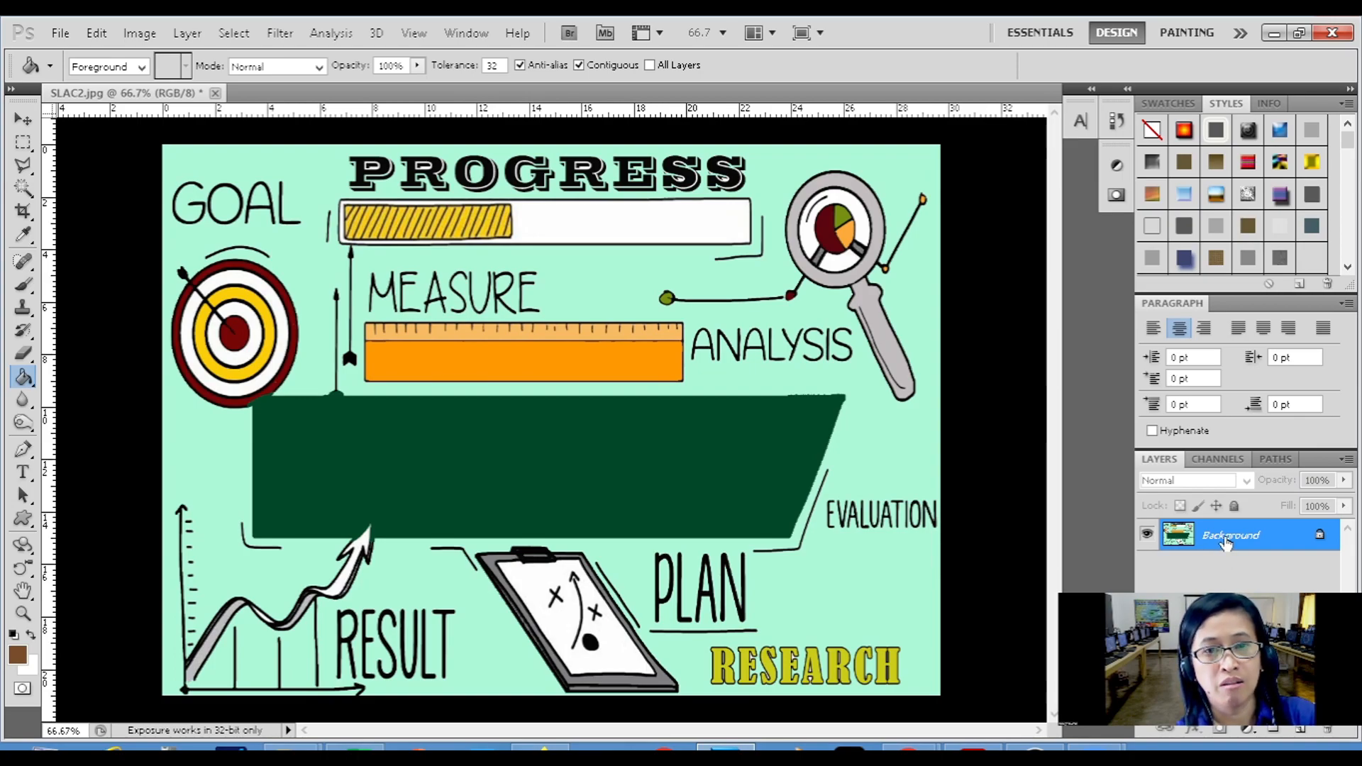
Step: Convert the Background into a smart object layer and rasterize it to make it paintable again
right_click(1228, 541)
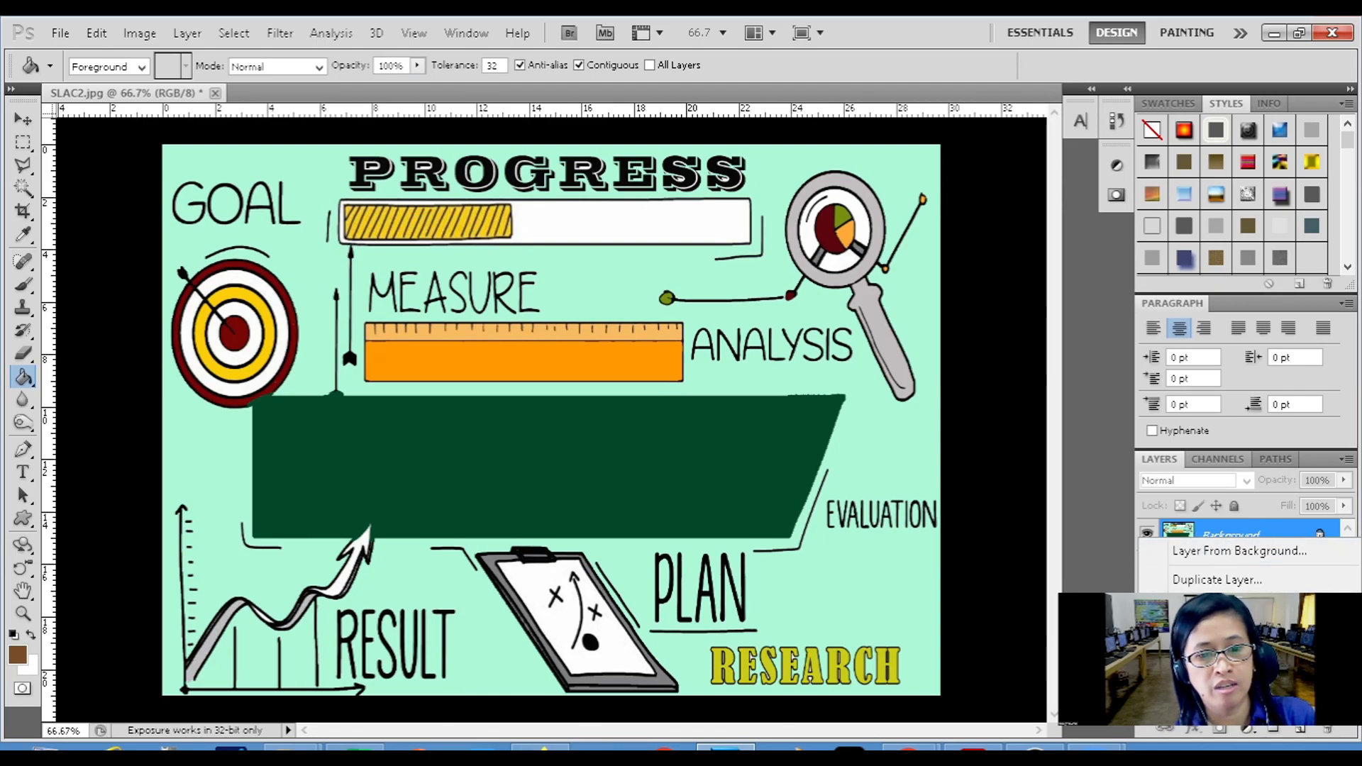
click(1199, 551)
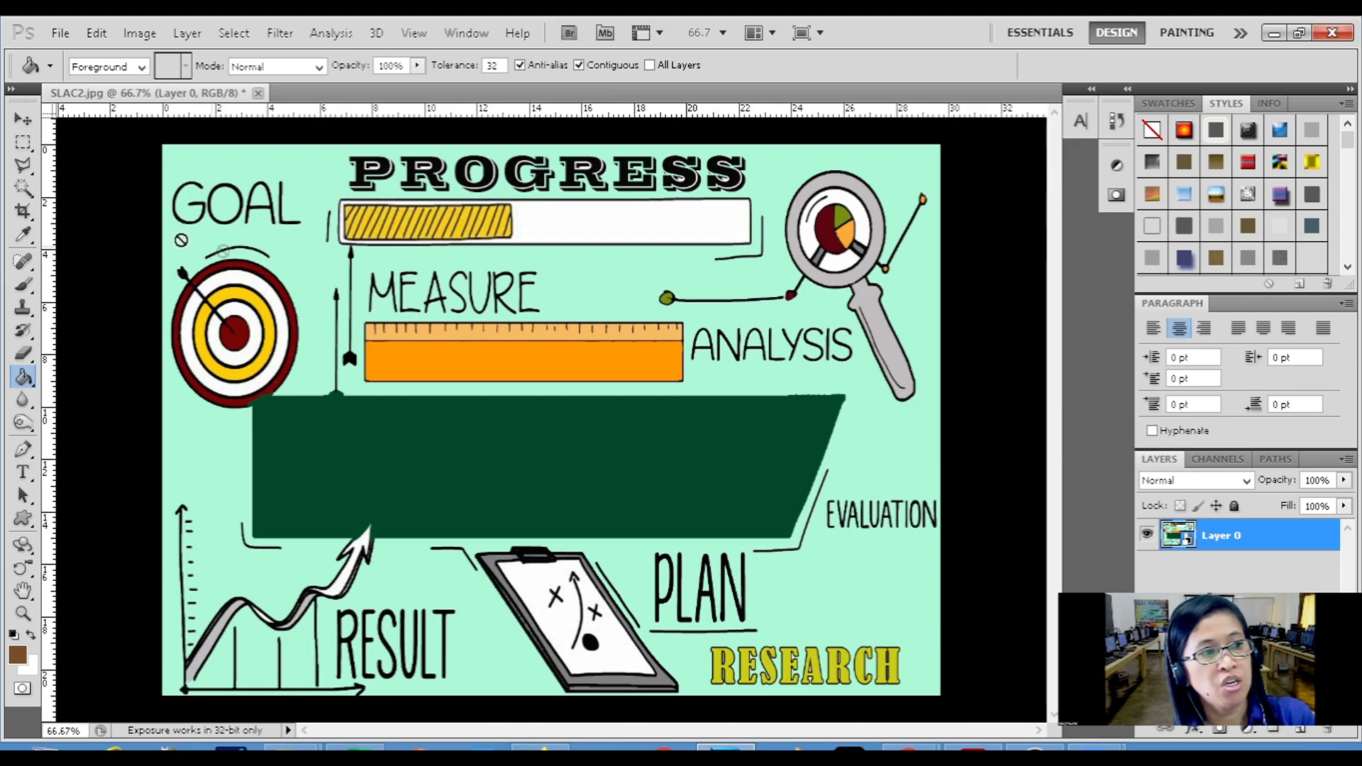
click(12, 661)
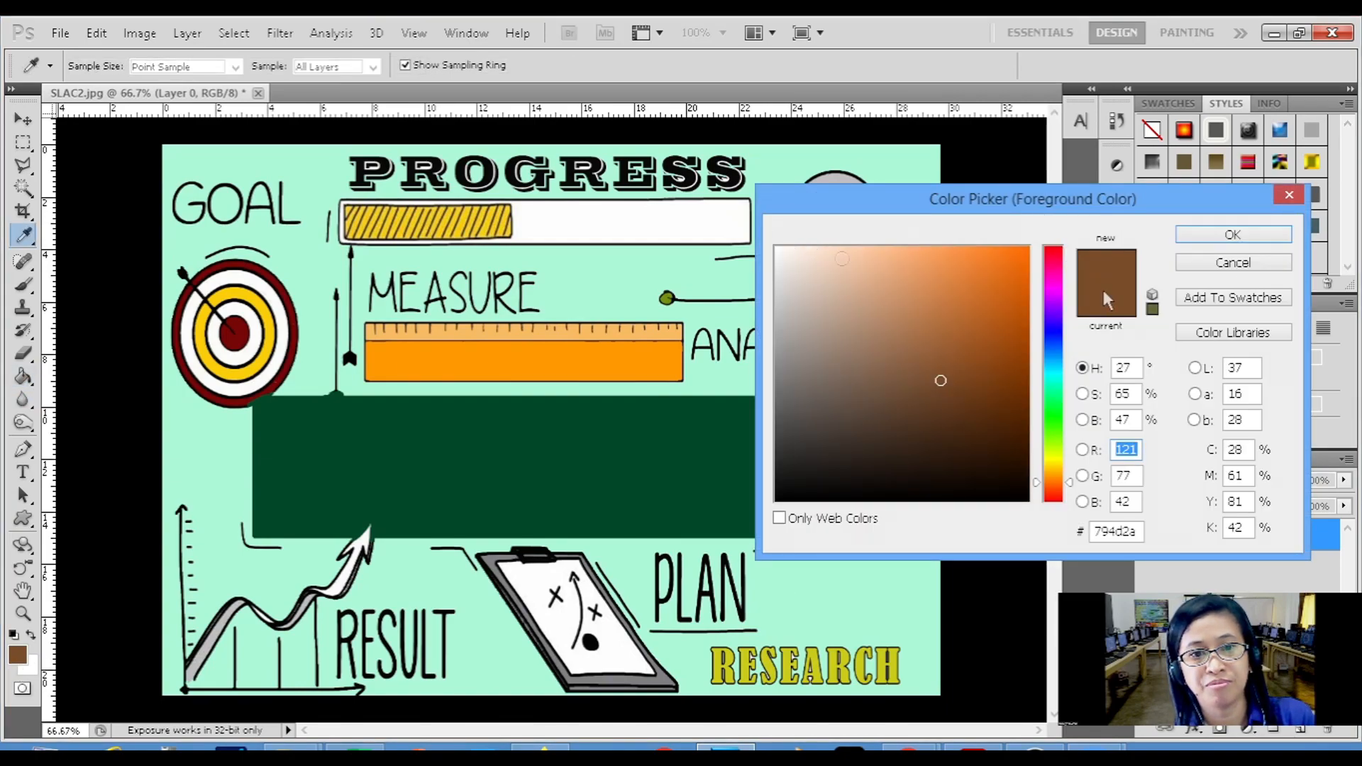
click(1231, 263)
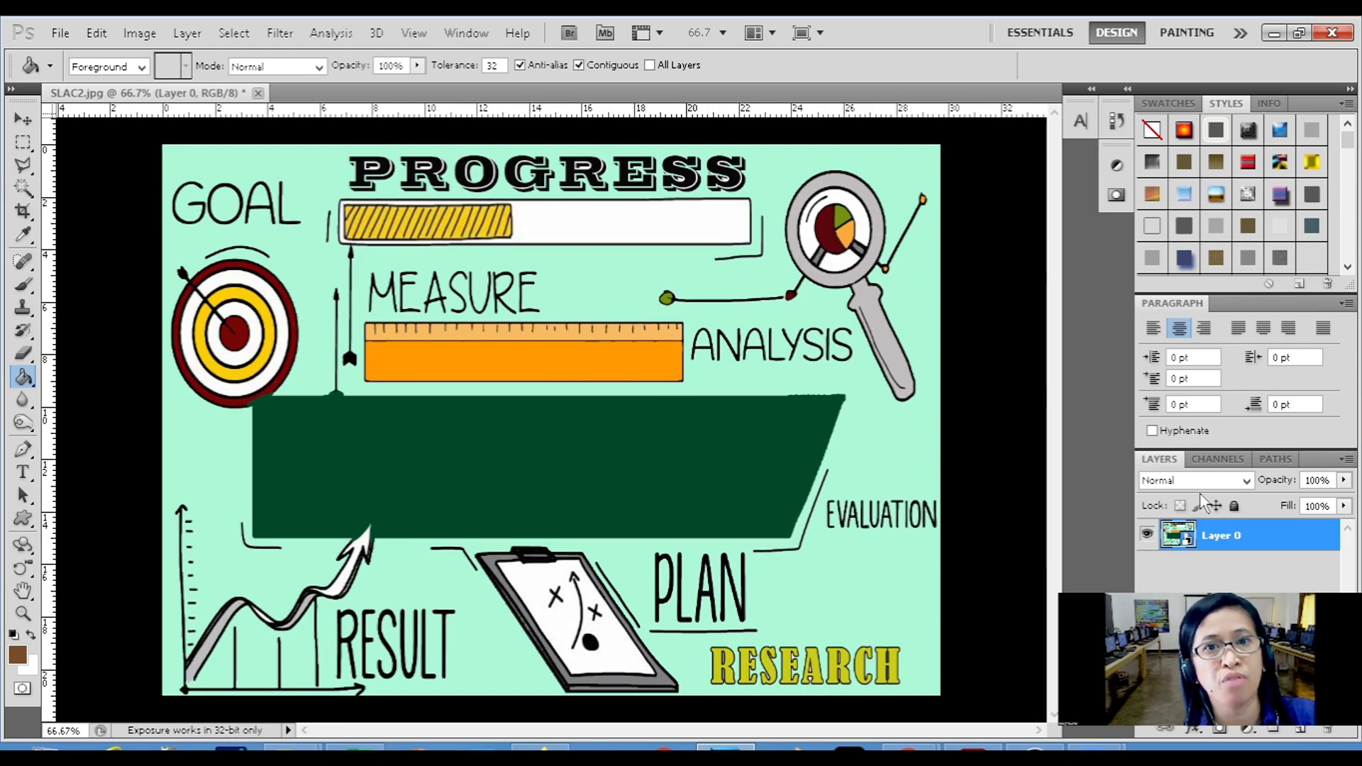
right_click(1231, 551)
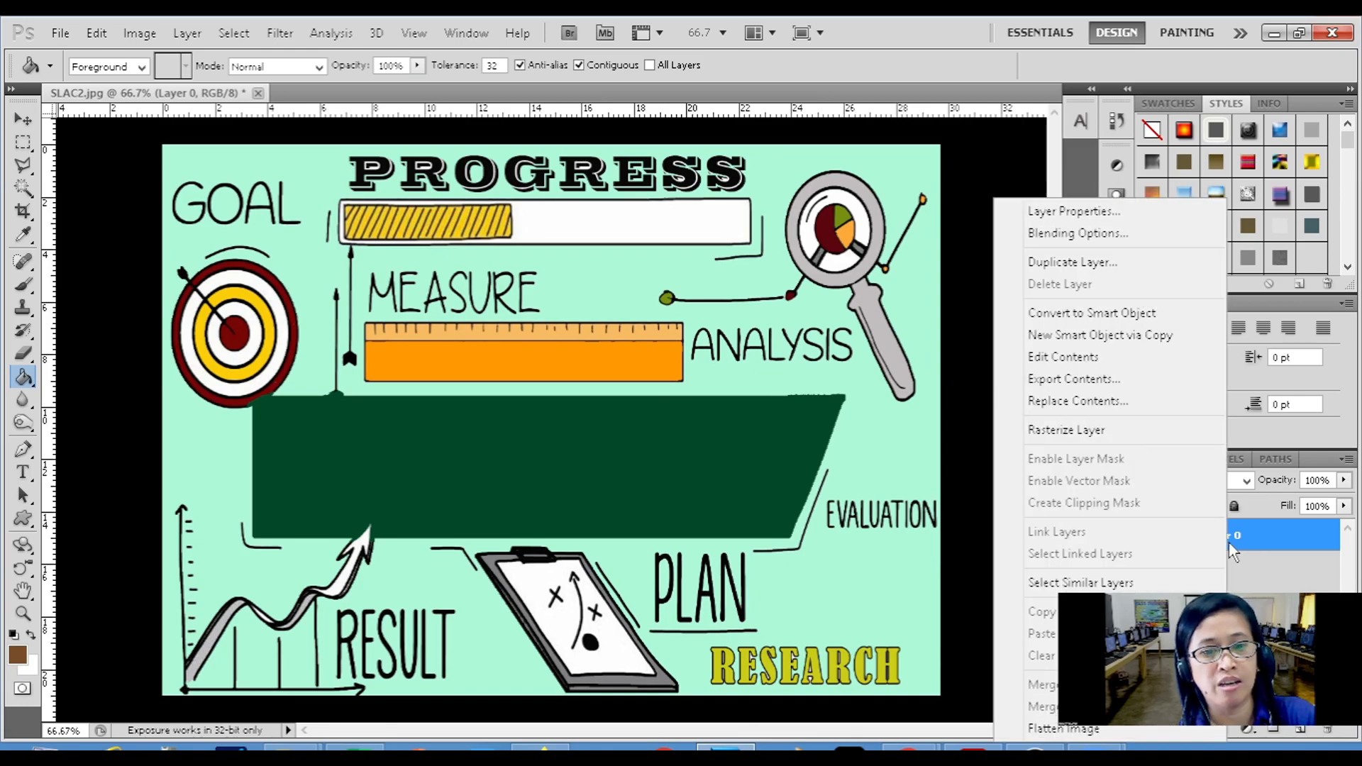
click(1110, 430)
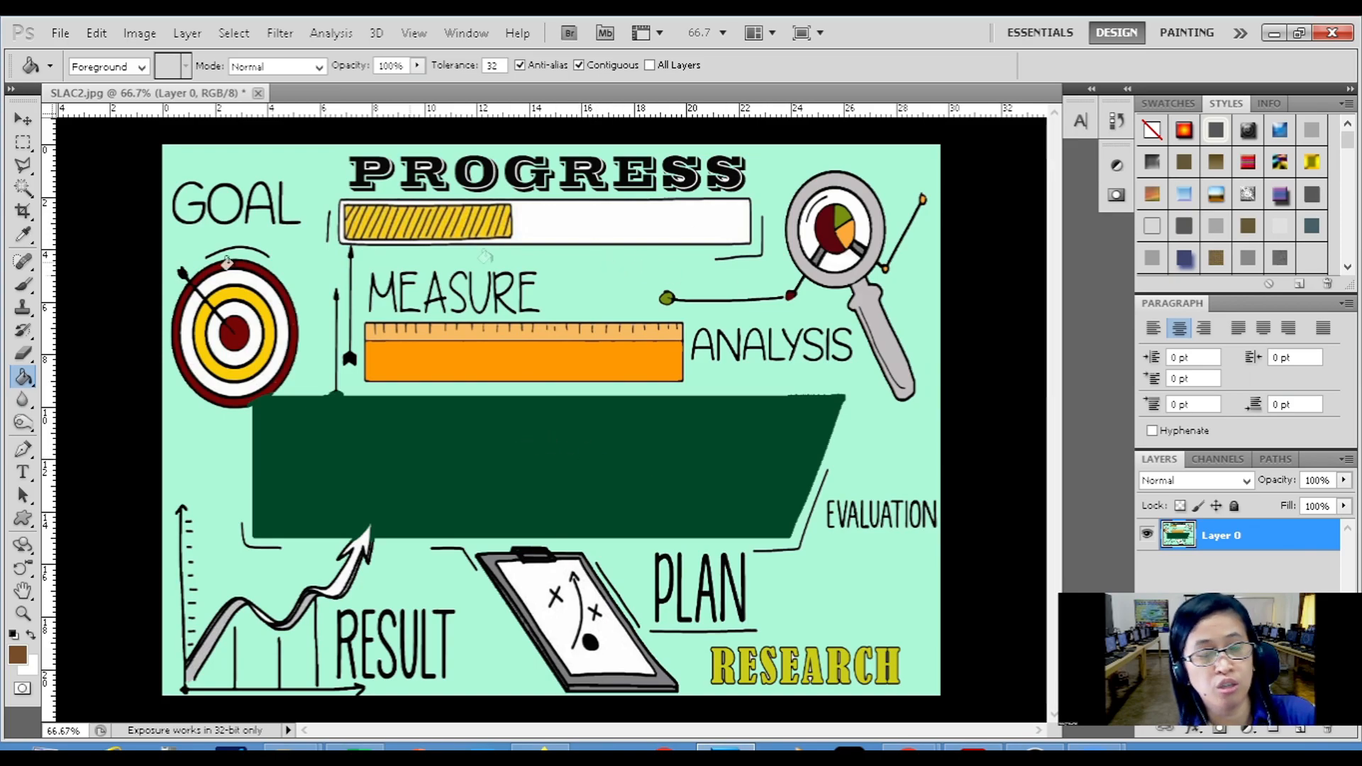
Step: Set the foreground color to a pale yellow, using a hue of 62°
click(17, 654)
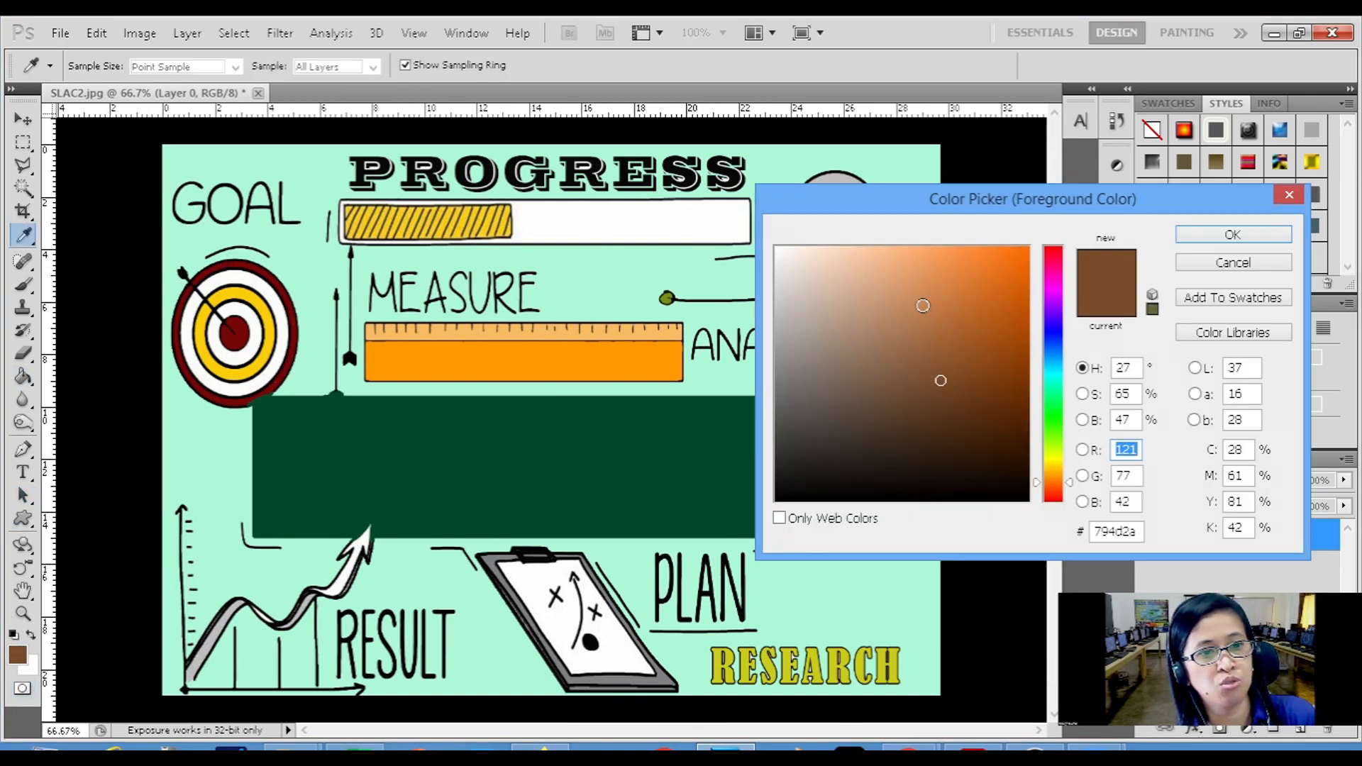
click(1056, 458)
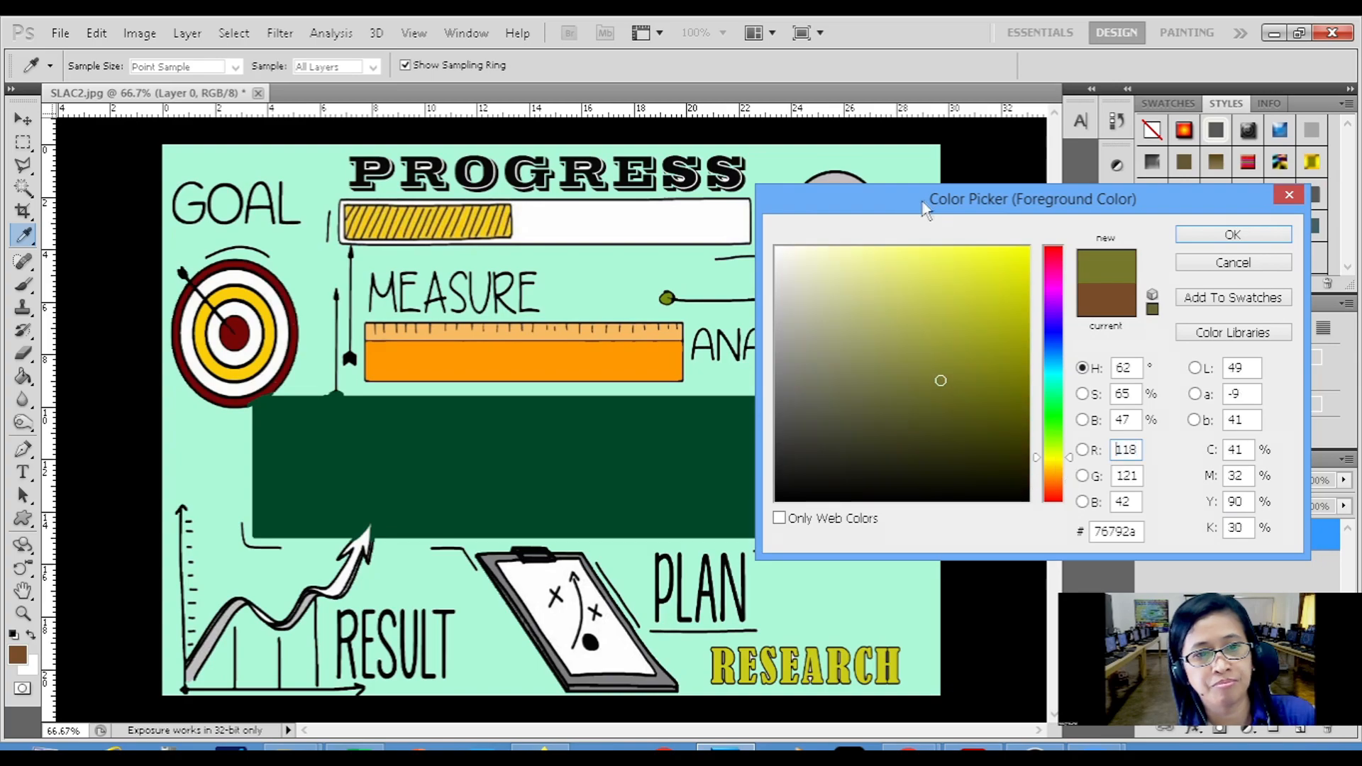
click(873, 250)
click(1231, 239)
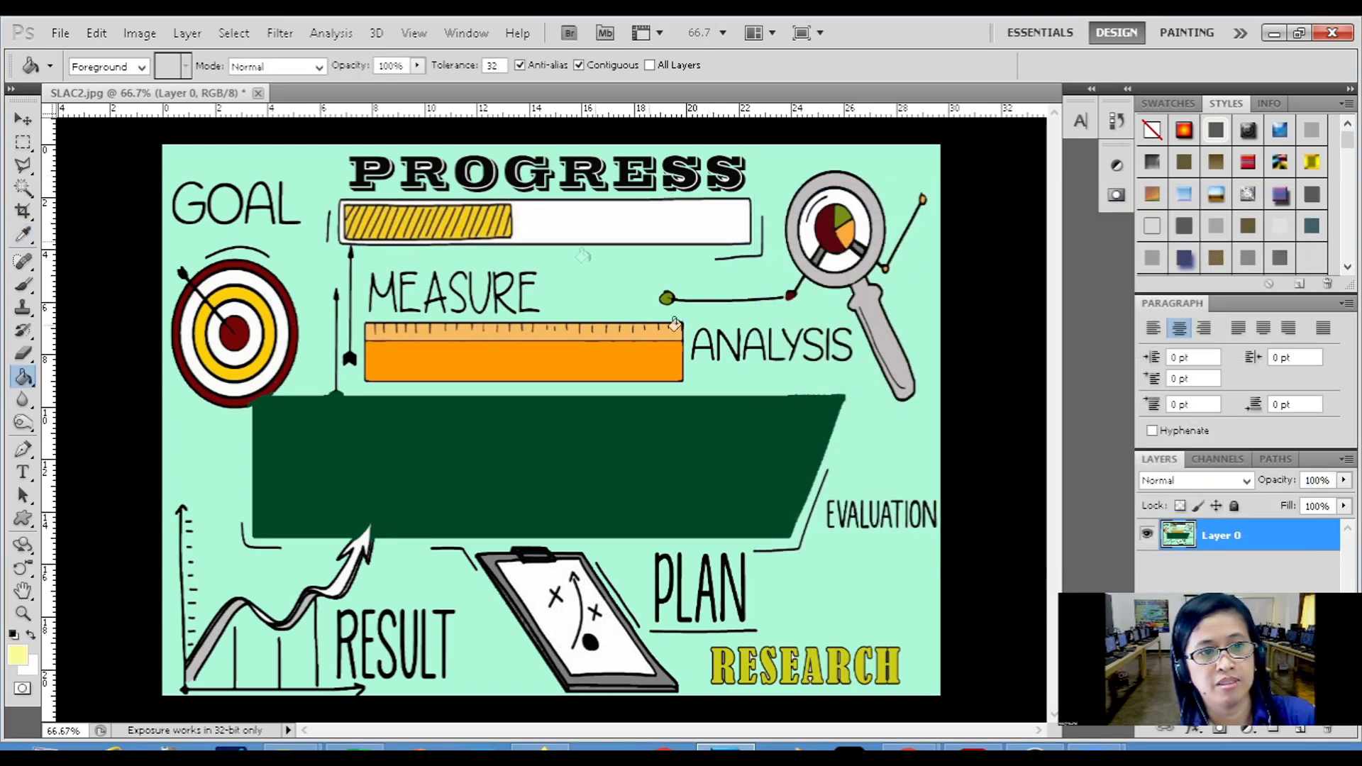
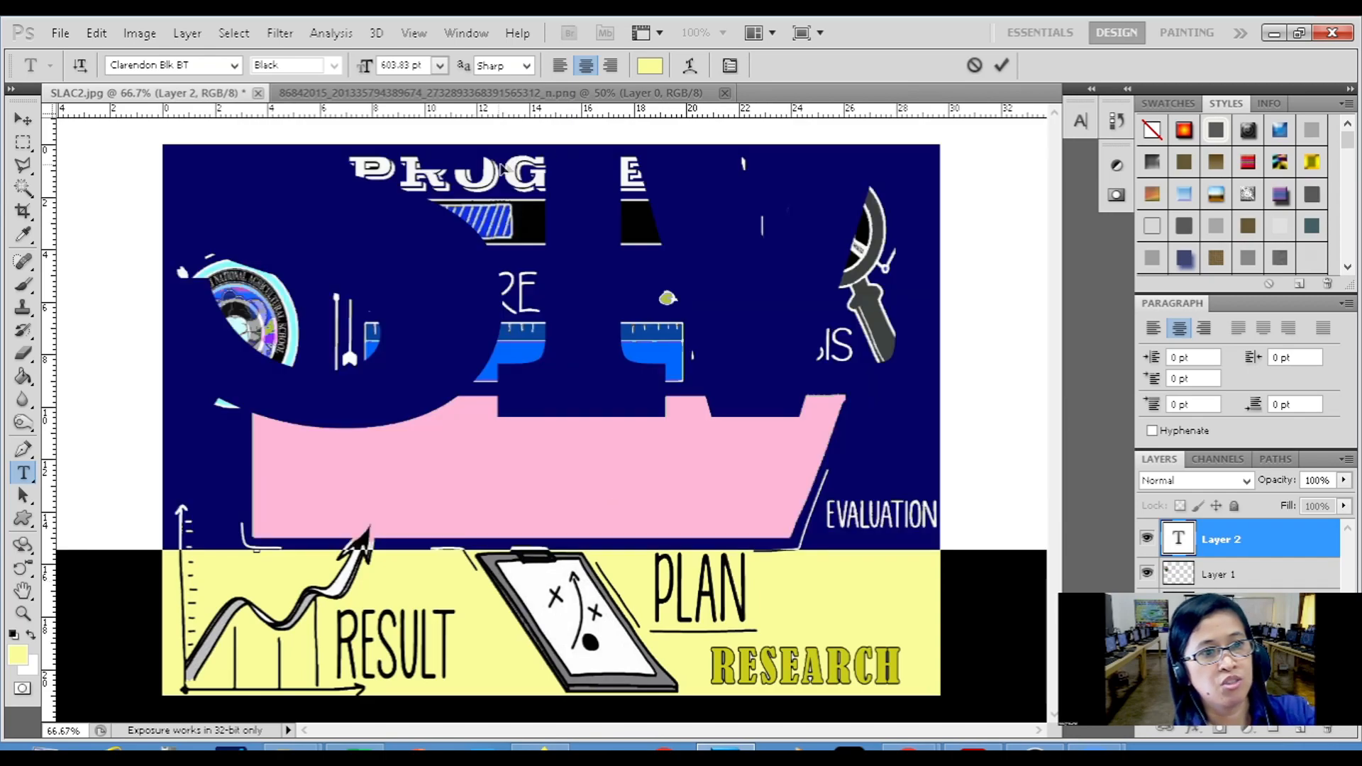
Step: Set the ASSESSMENT text size to 72 pt and move the text onto the dark green banner
click(690, 65)
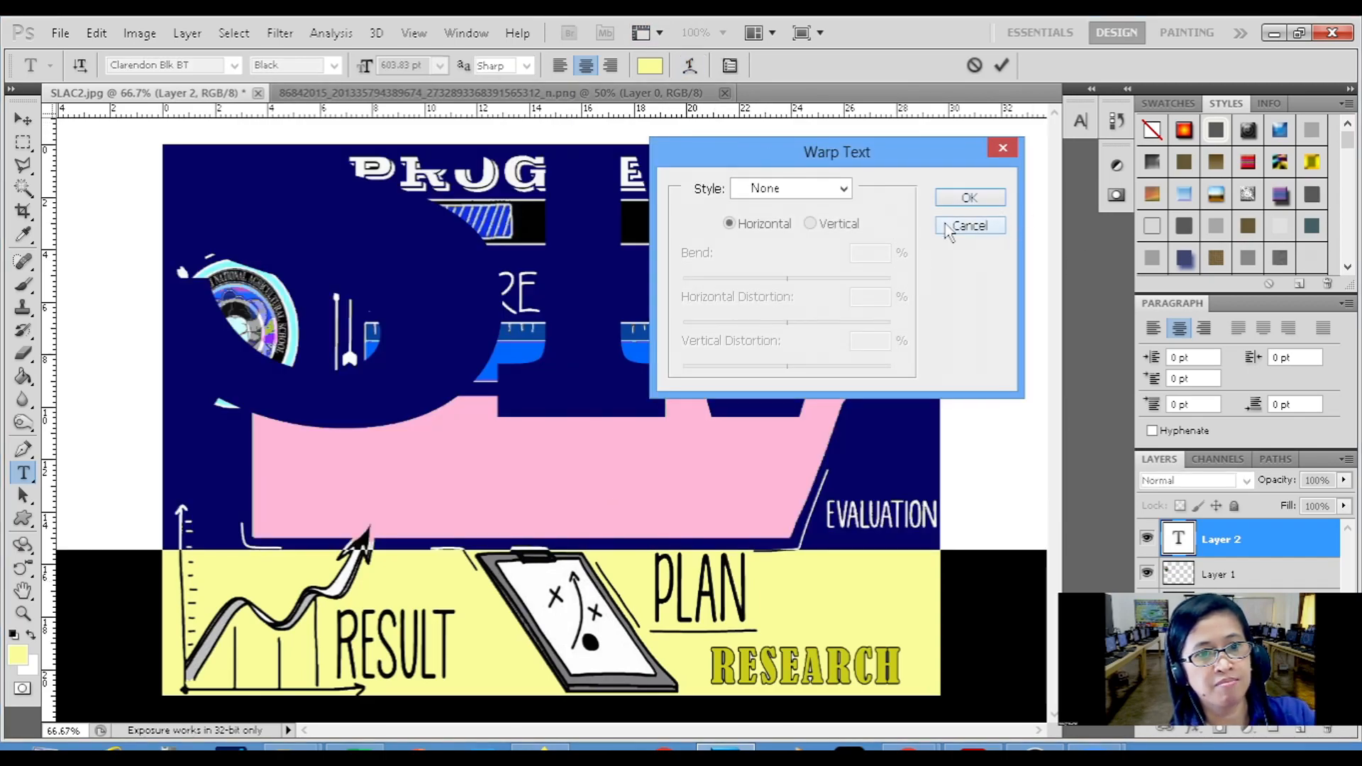
click(970, 225)
click(729, 66)
click(946, 167)
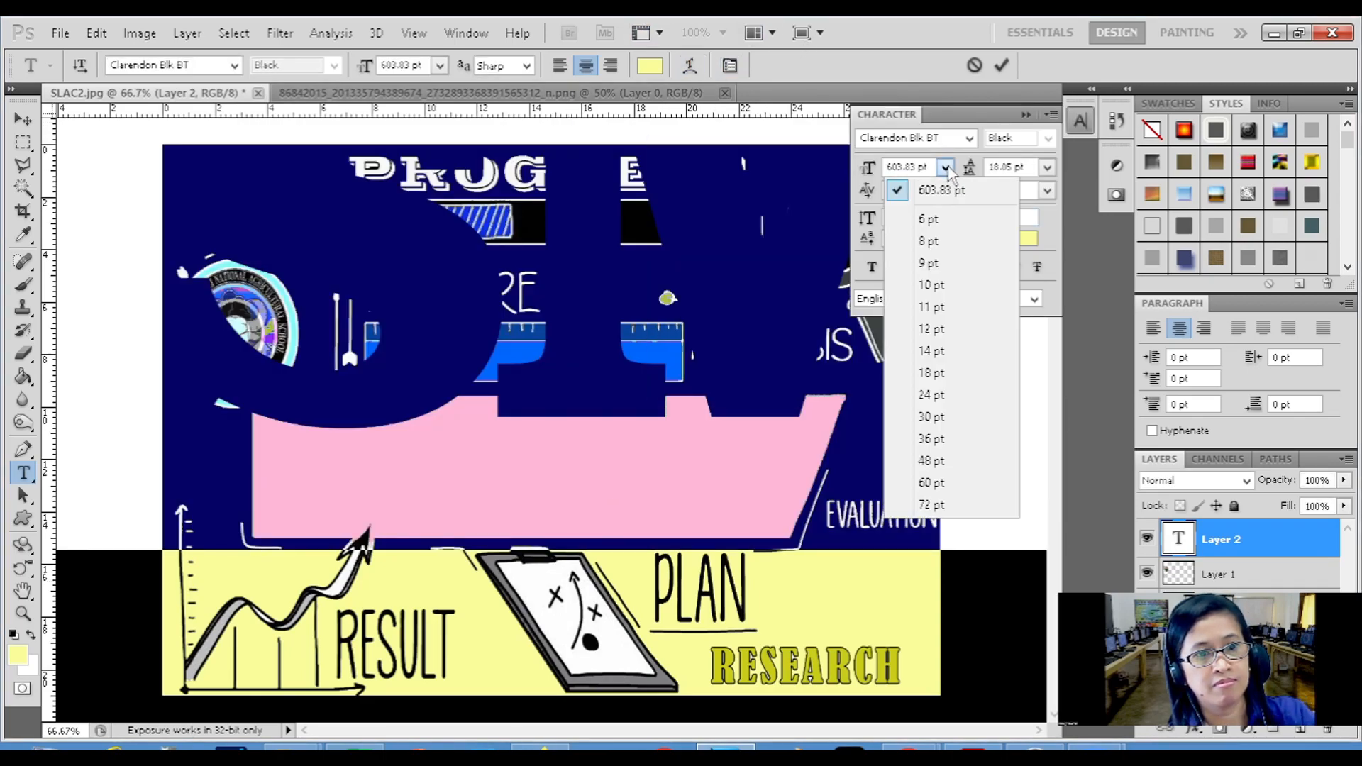
click(936, 507)
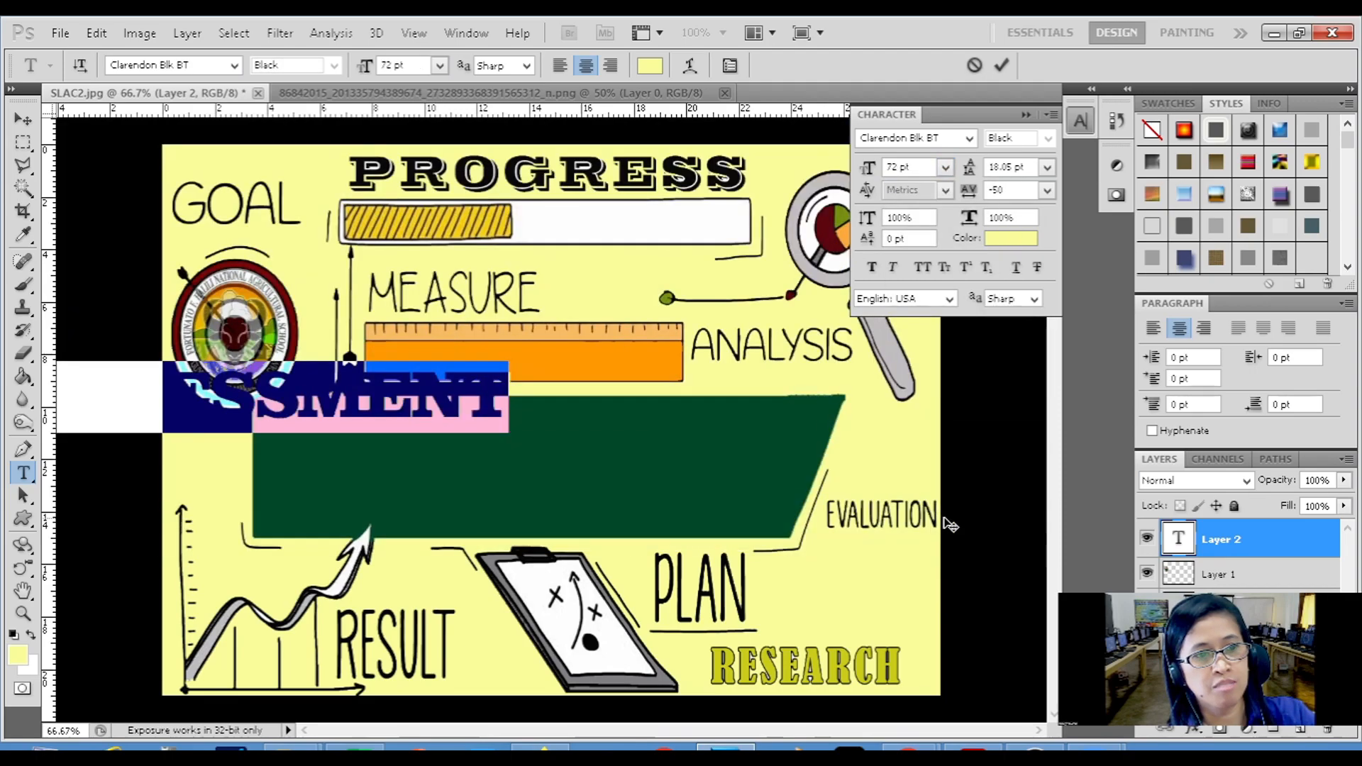
click(23, 118)
drag(433, 468, 583, 459)
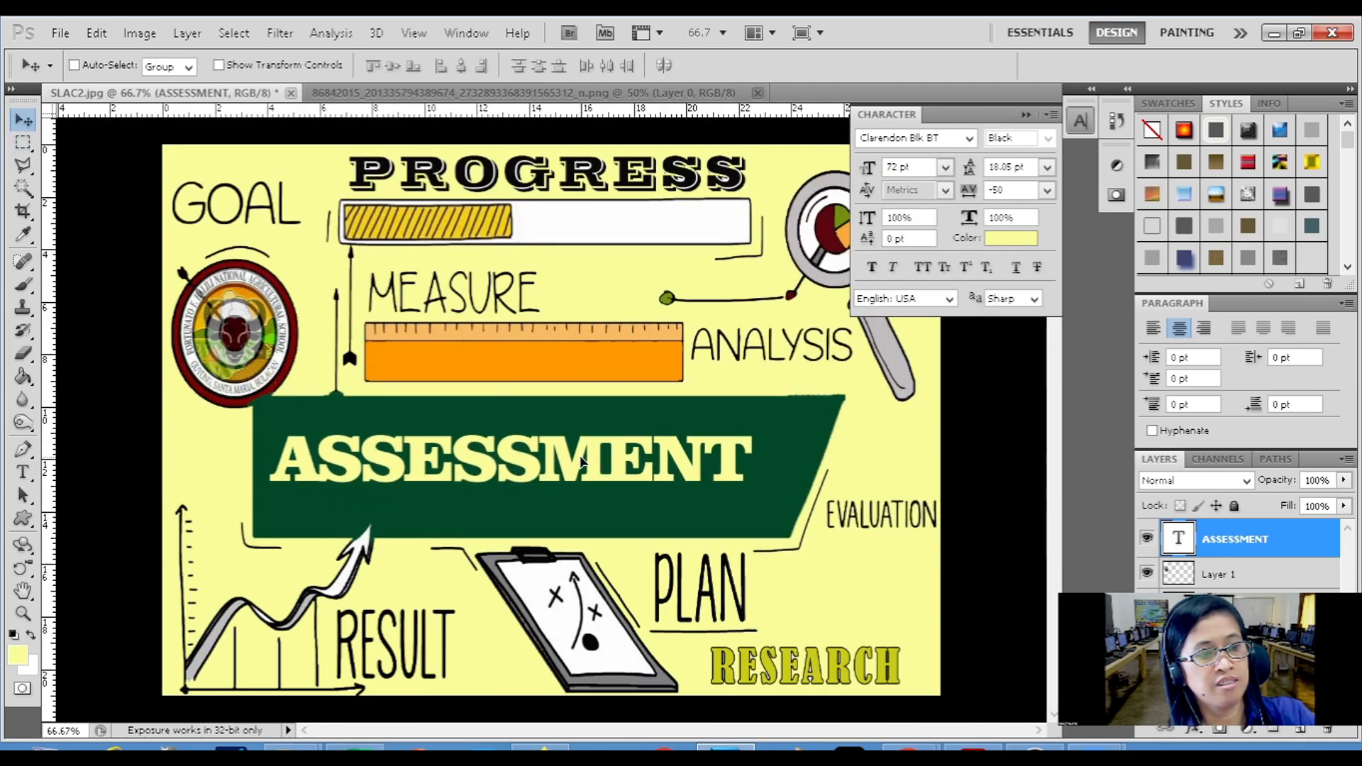
Step: Stretch the ASSESSMENT text to nearly the full banner width and about 146% of its height, and collapse the character settings
key(ctrl+t)
drag(750, 460, 812, 461)
drag(544, 498, 542, 516)
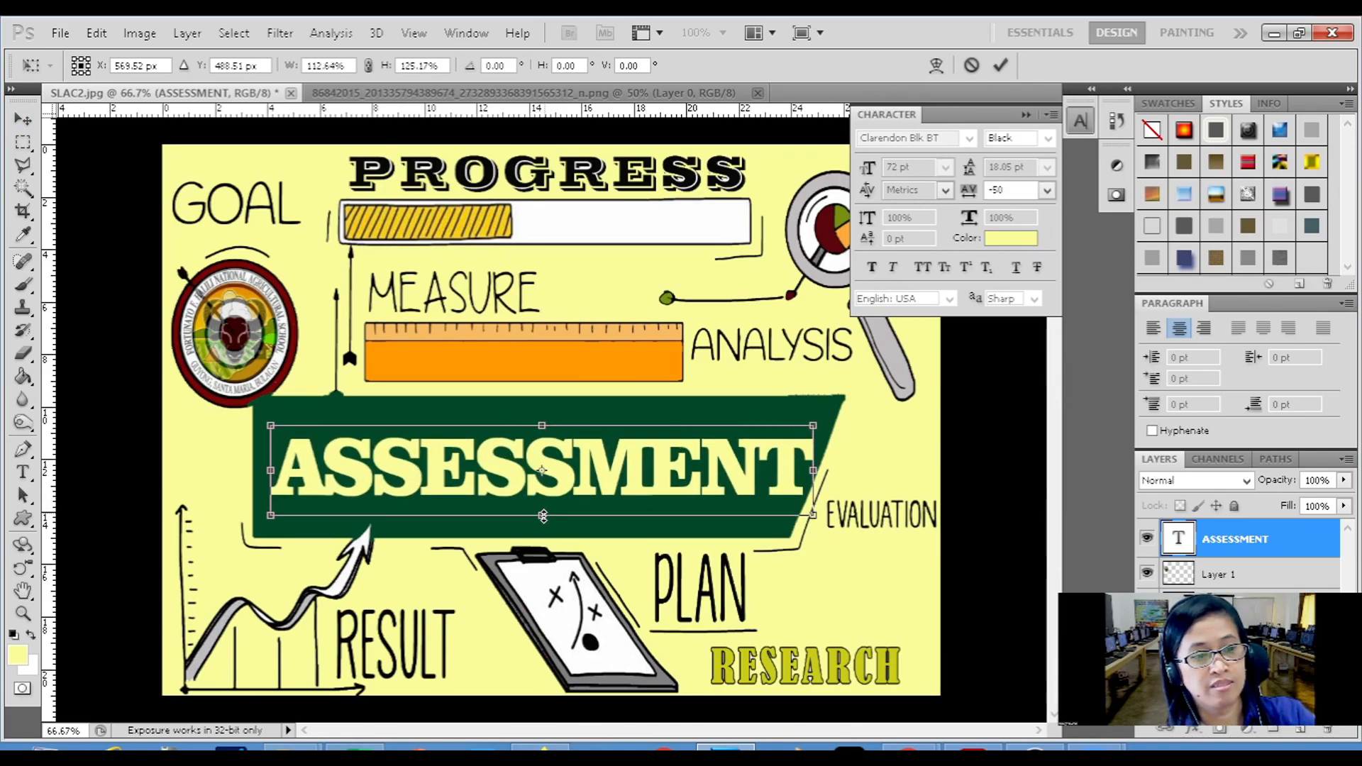
drag(541, 426, 540, 408)
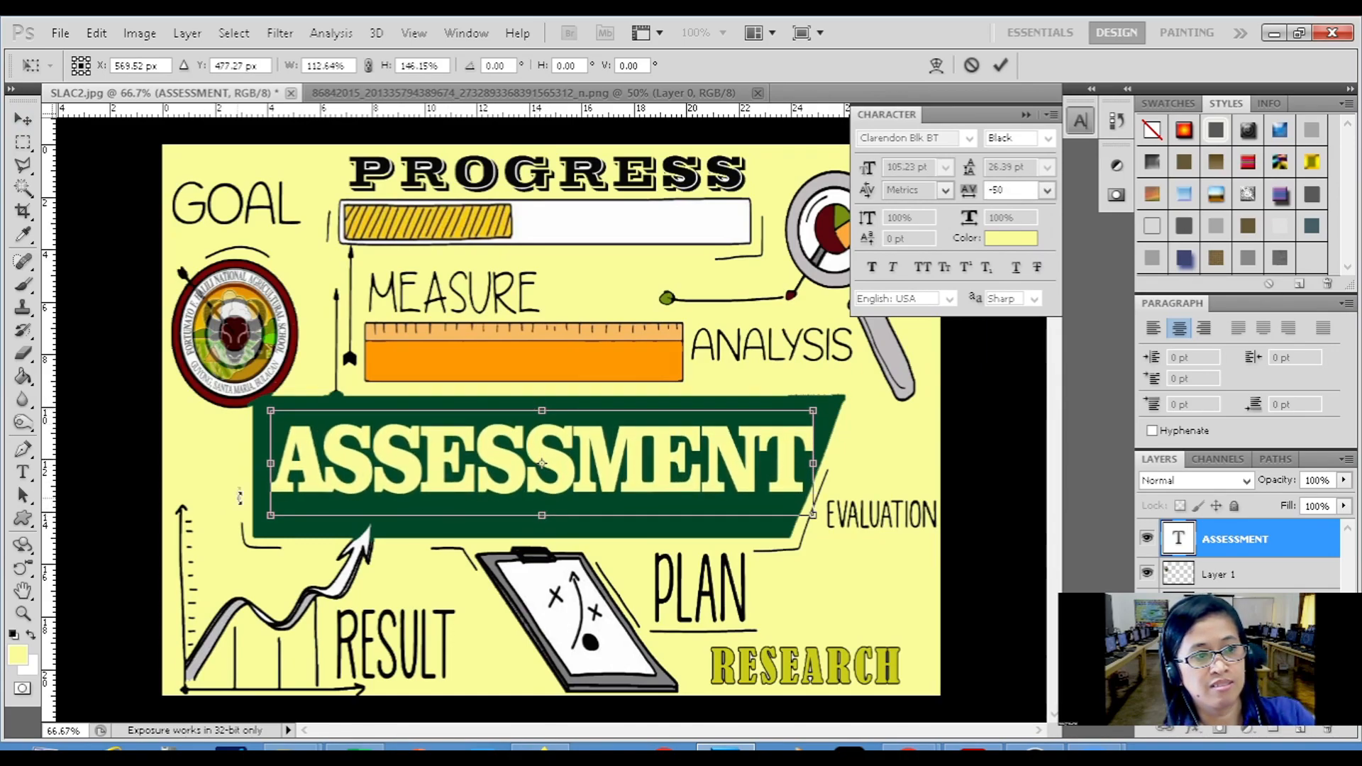
drag(271, 461, 254, 462)
key(Return)
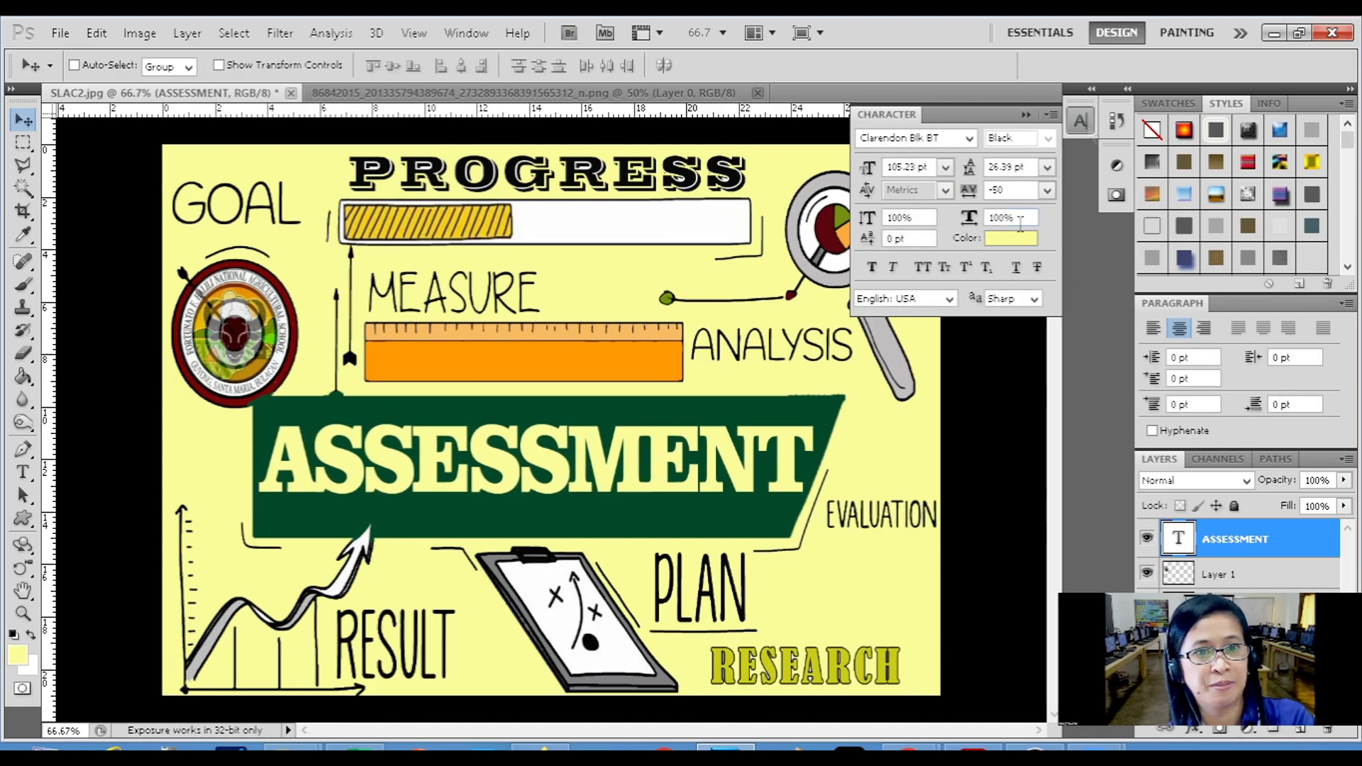
click(1025, 115)
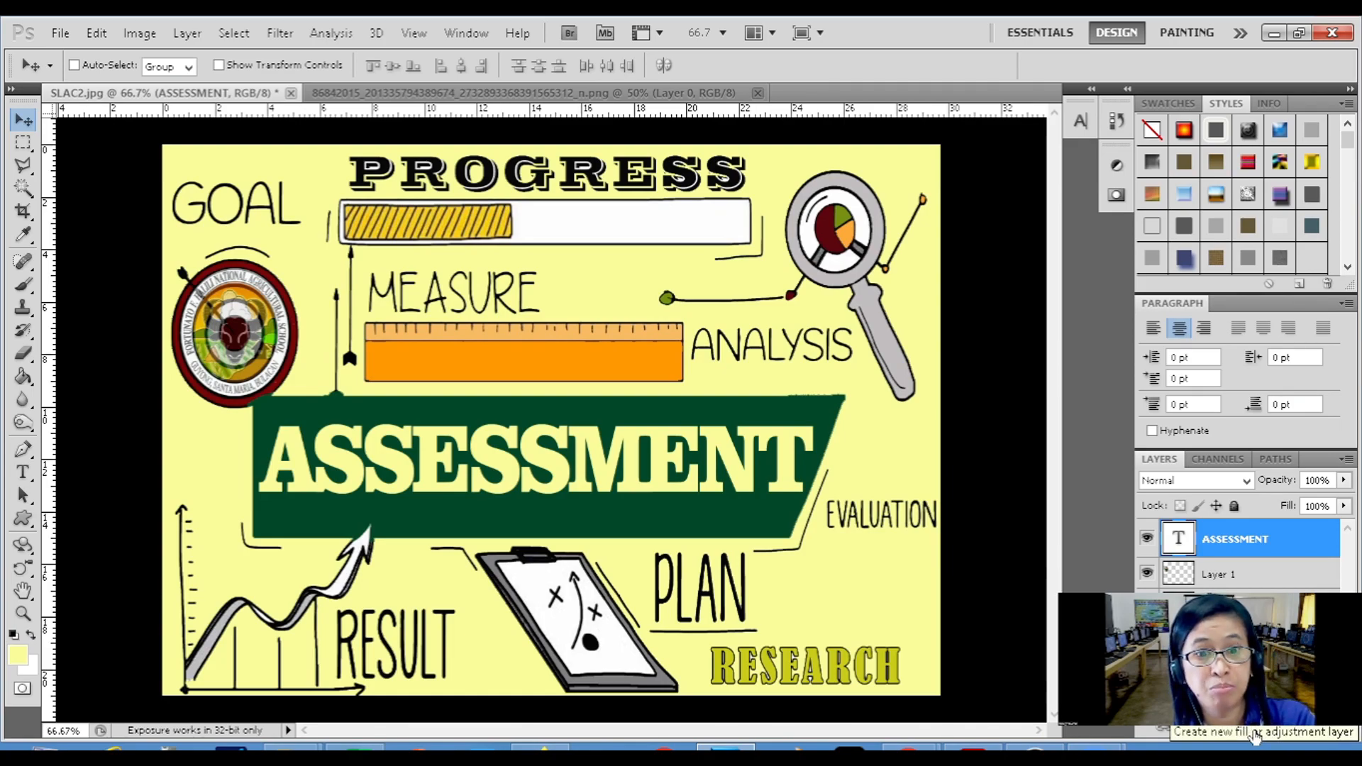
Step: Add a Brightness/Contrast adjustment layer above Layer 0 copy with brightness -81 and contrast -50
click(1234, 608)
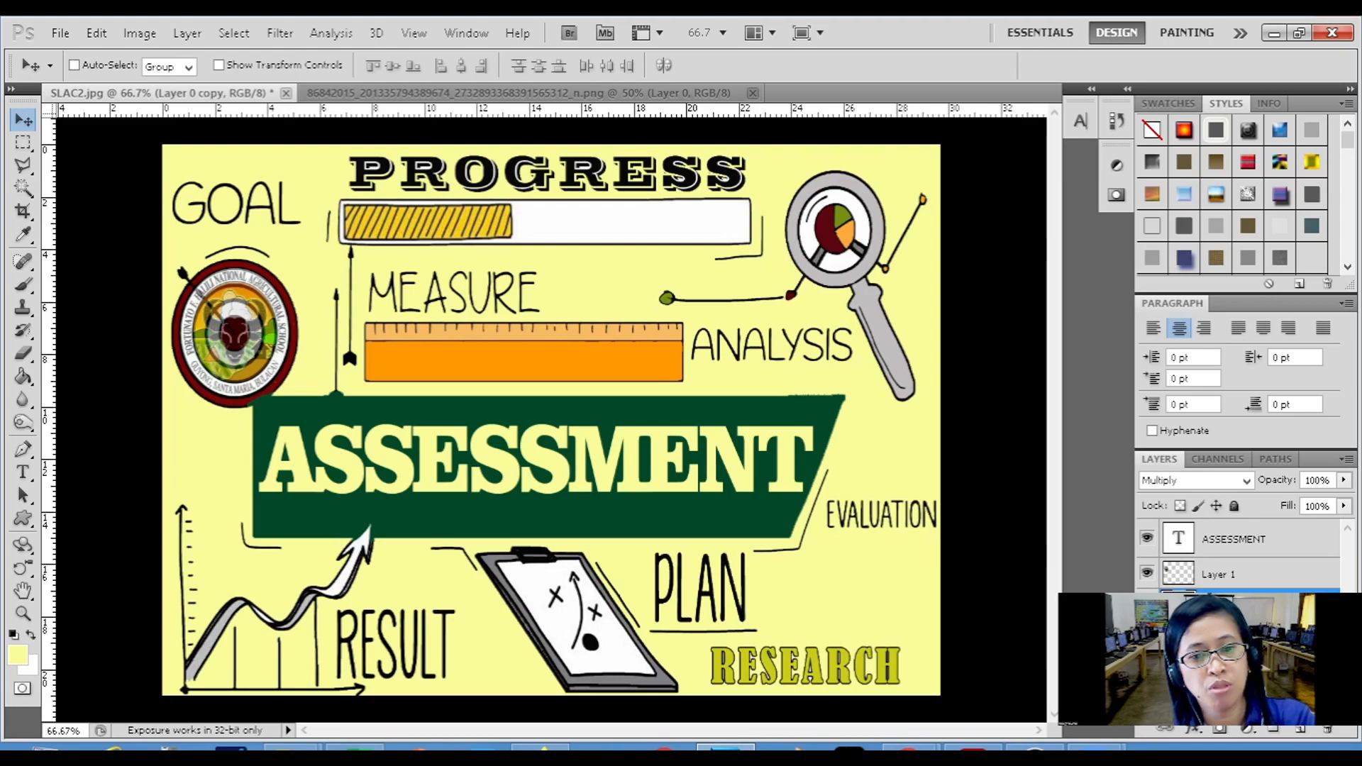
click(1255, 737)
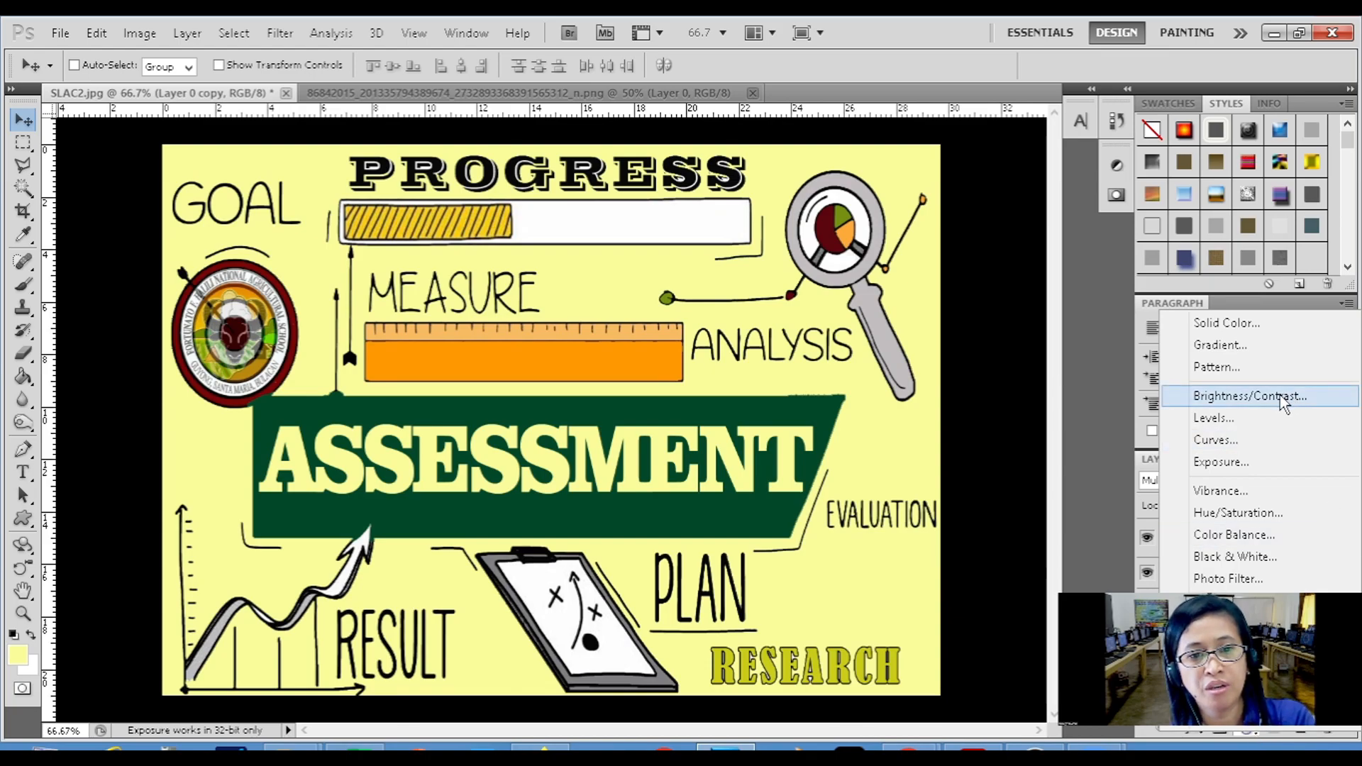
click(1250, 396)
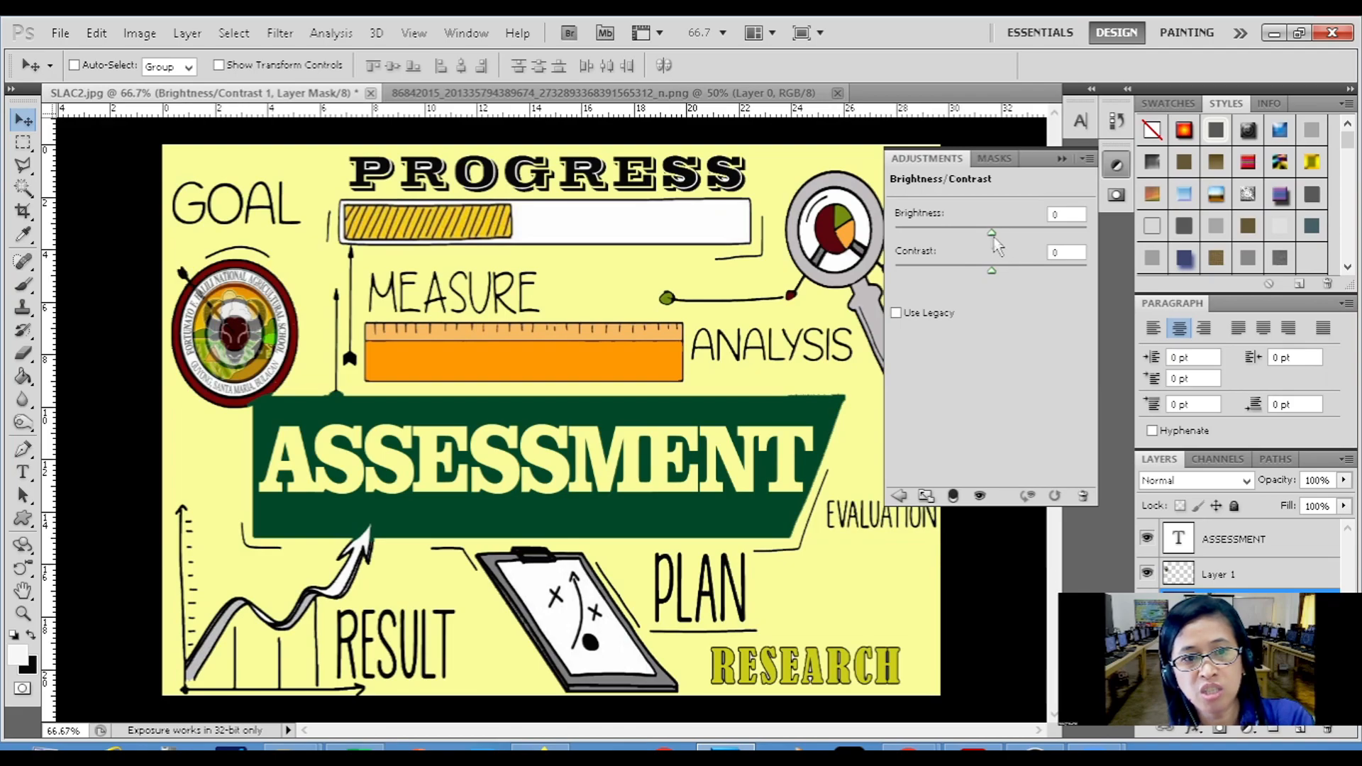
drag(991, 235, 1030, 234)
drag(993, 276, 895, 276)
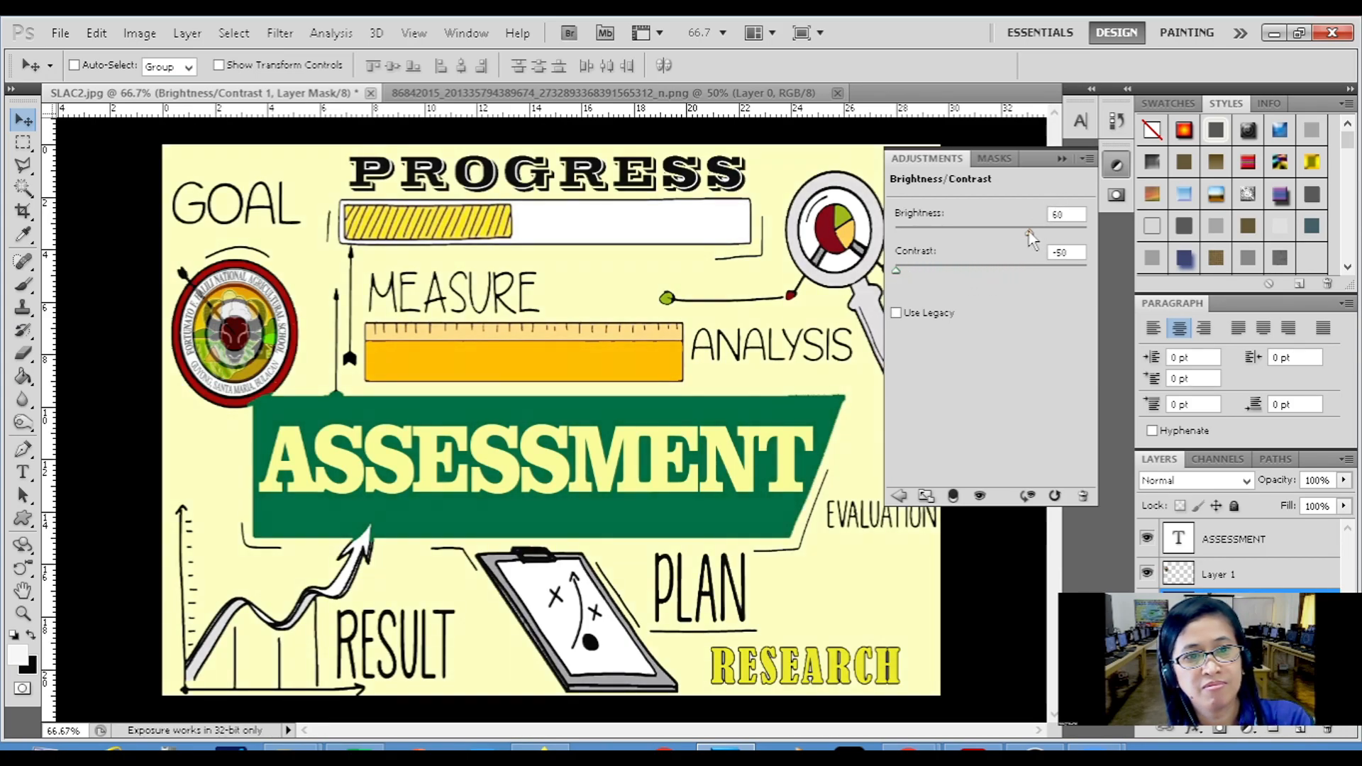
drag(1029, 234, 939, 233)
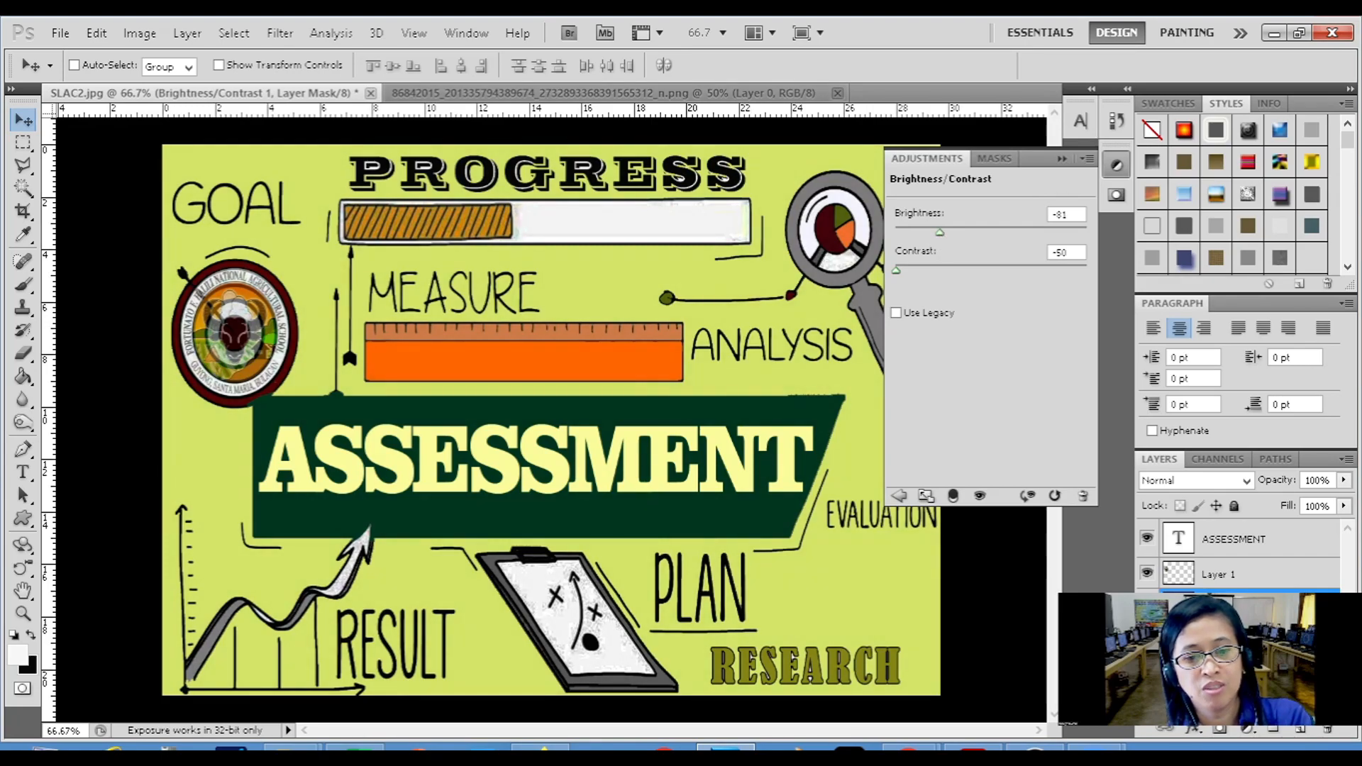
Step: Add an Exposure adjustment layer with exposure +1.01, offset -0.1230 and gamma correction 0.78, and collapse its settings
click(1253, 733)
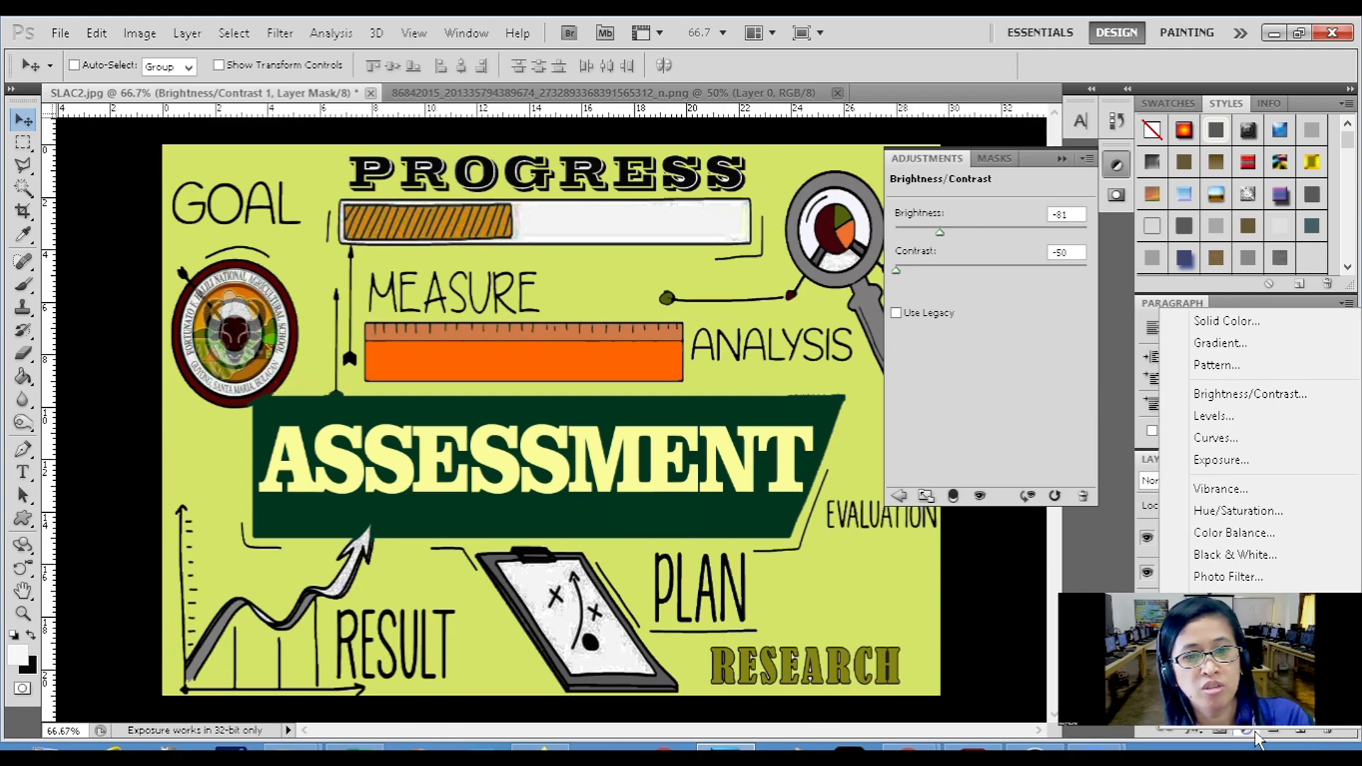
click(1272, 458)
drag(992, 234, 1007, 310)
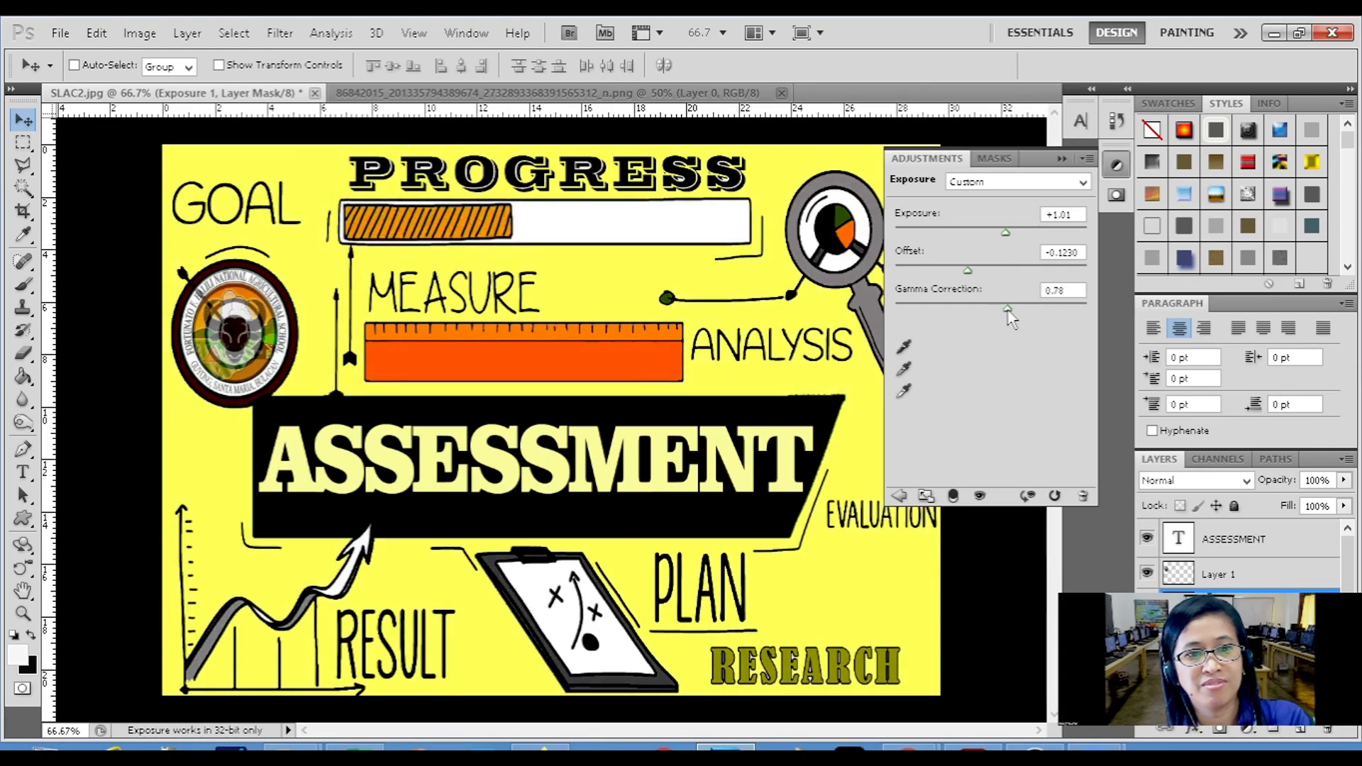
click(1062, 158)
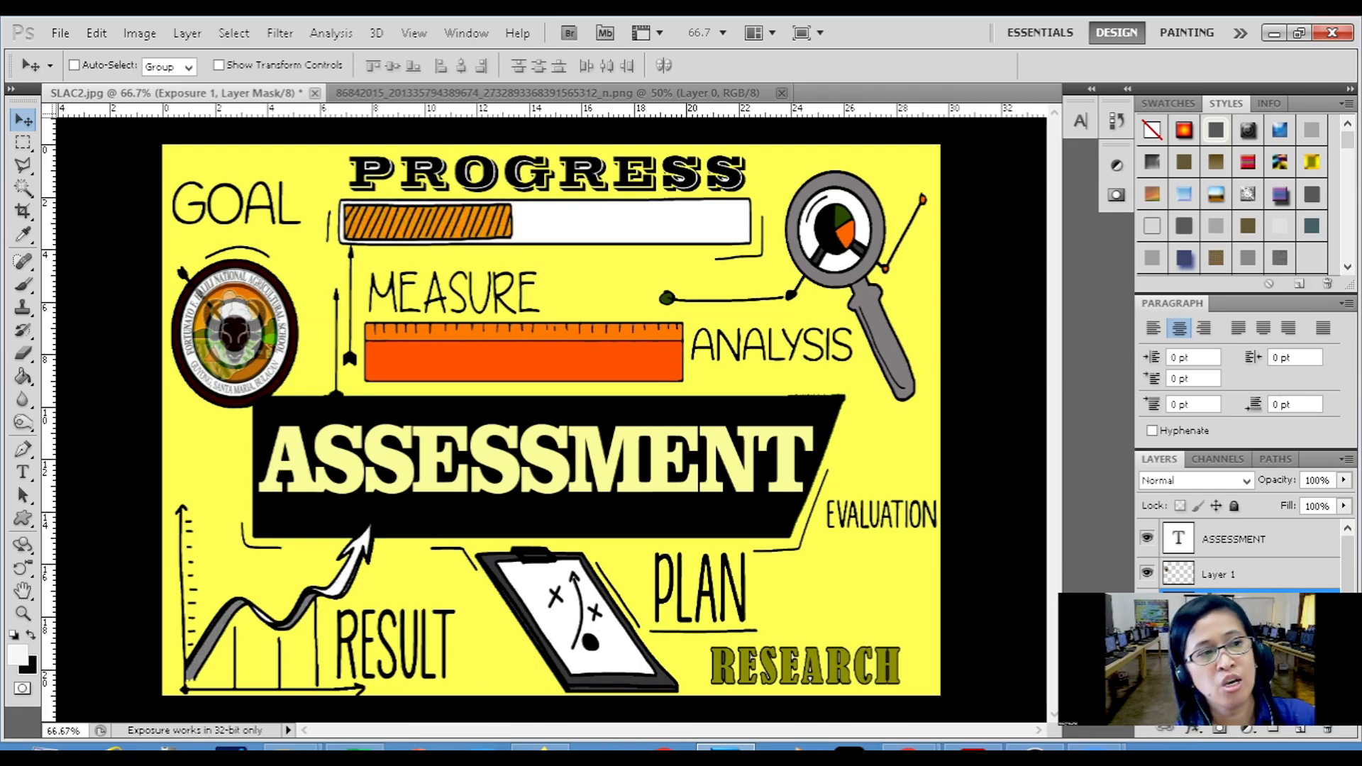
click(187, 33)
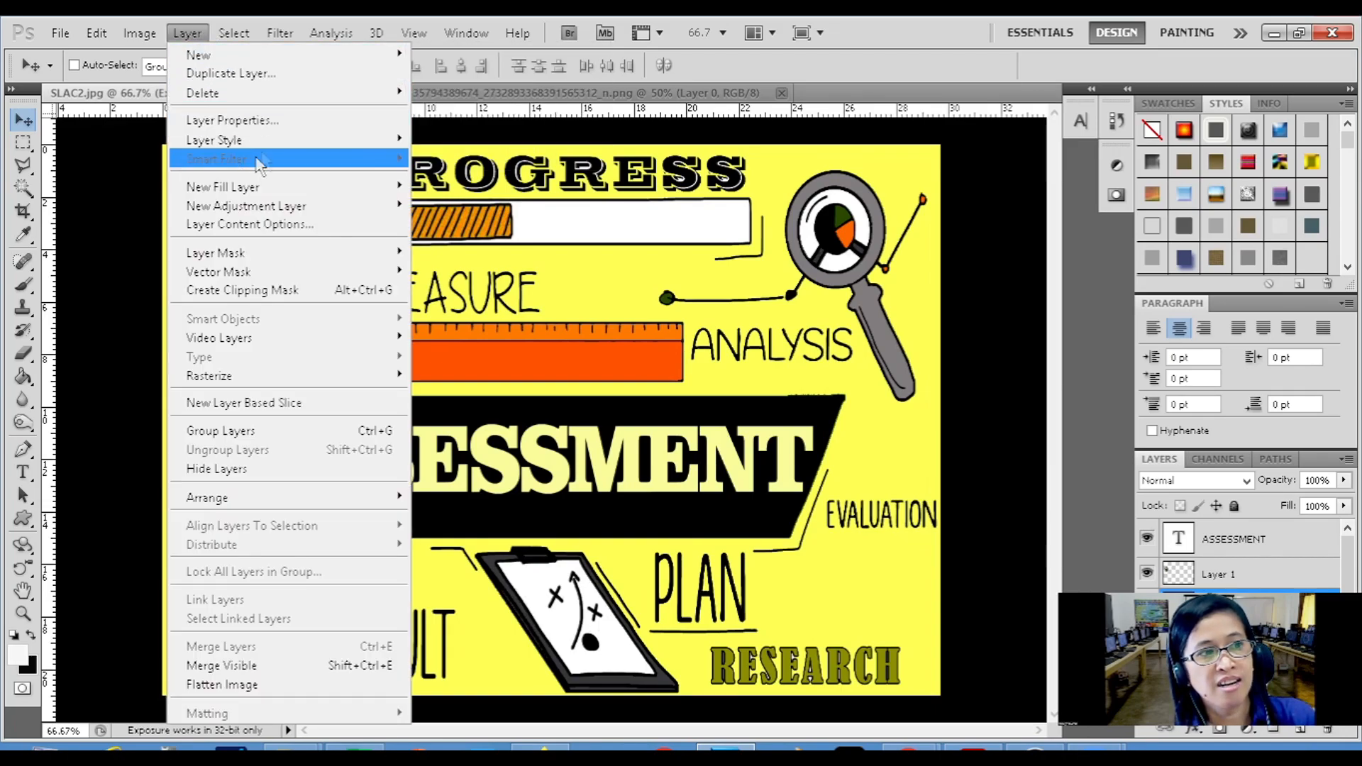
mouse_move(272, 145)
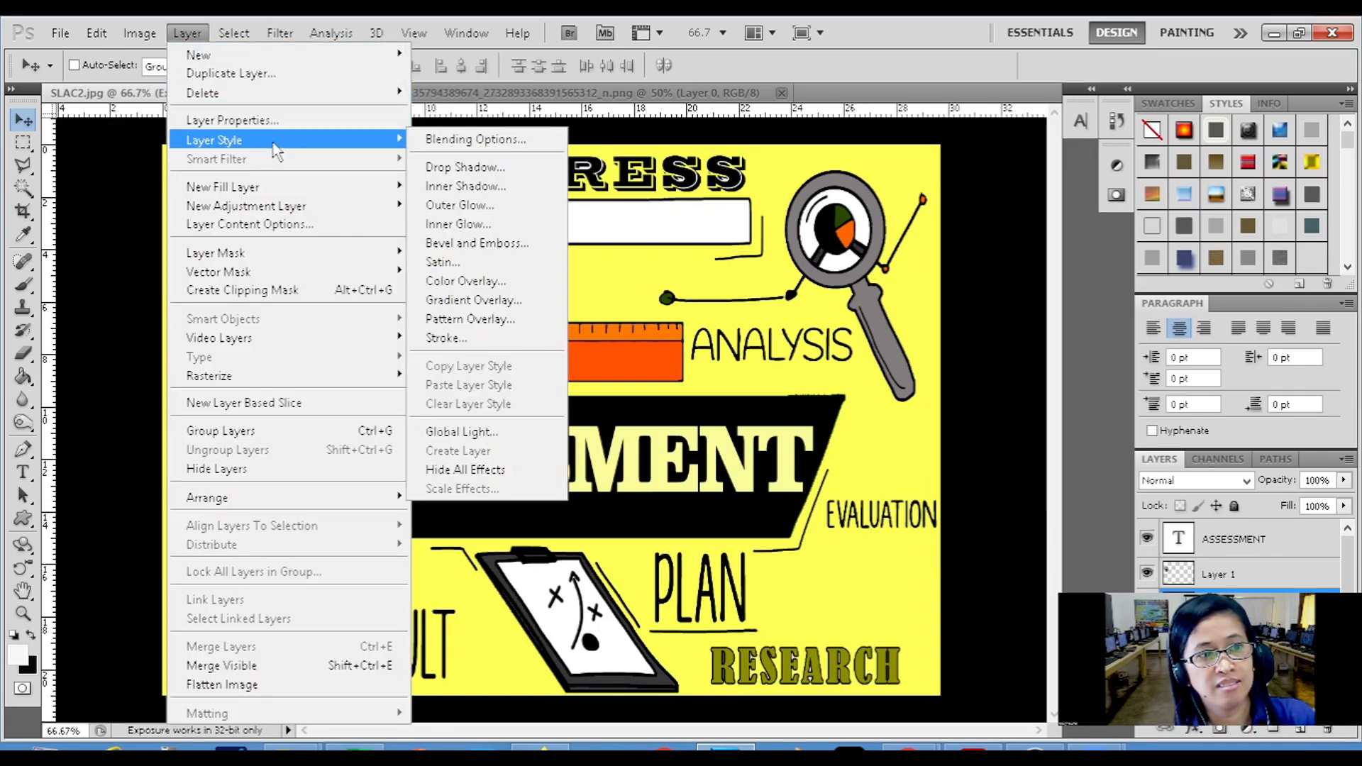
mouse_move(140, 33)
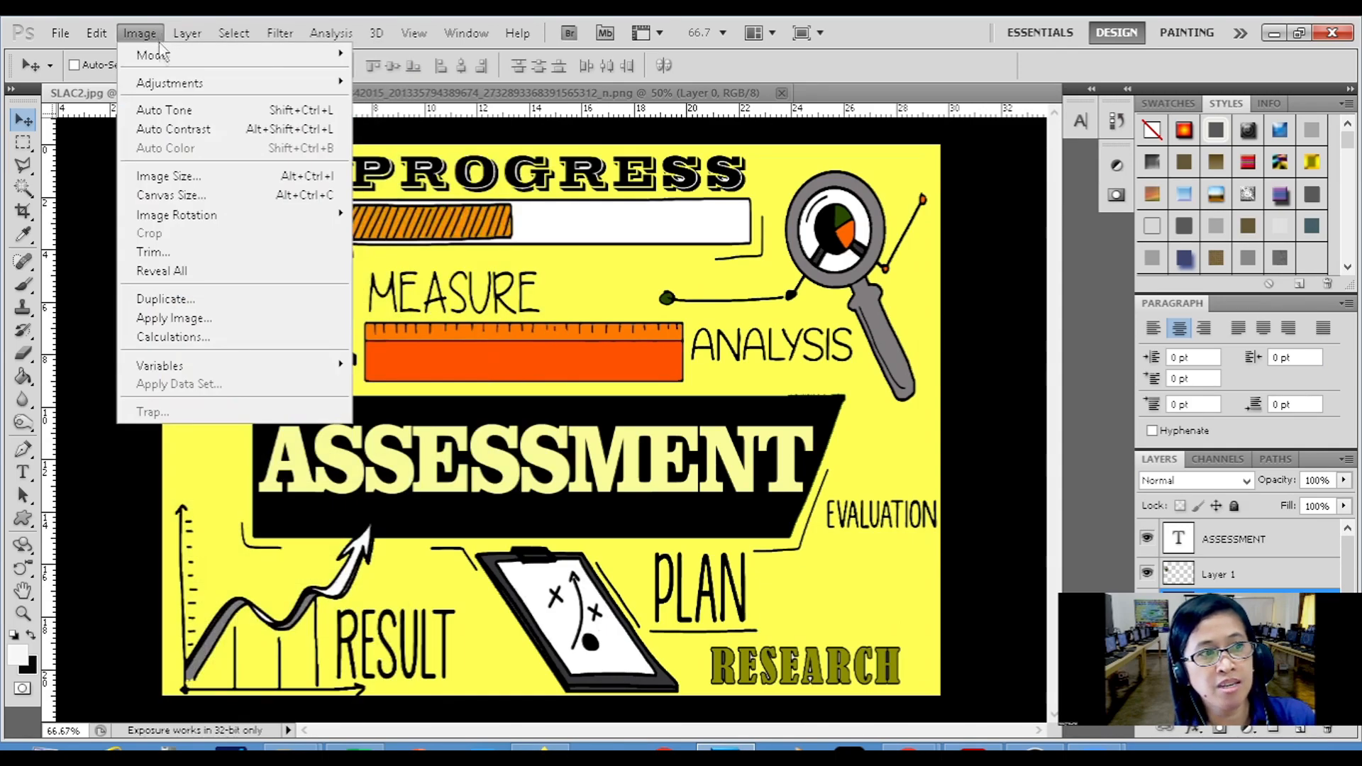
mouse_move(181, 83)
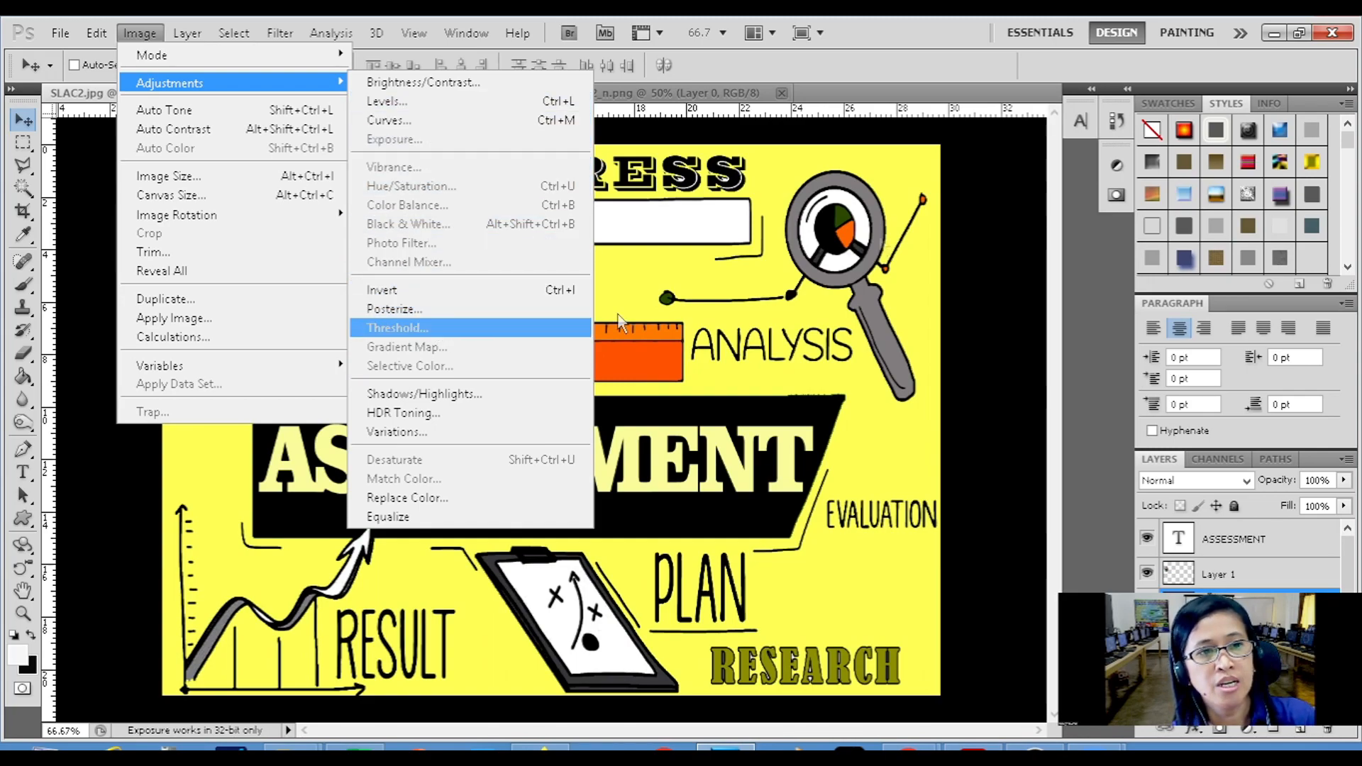
click(925, 73)
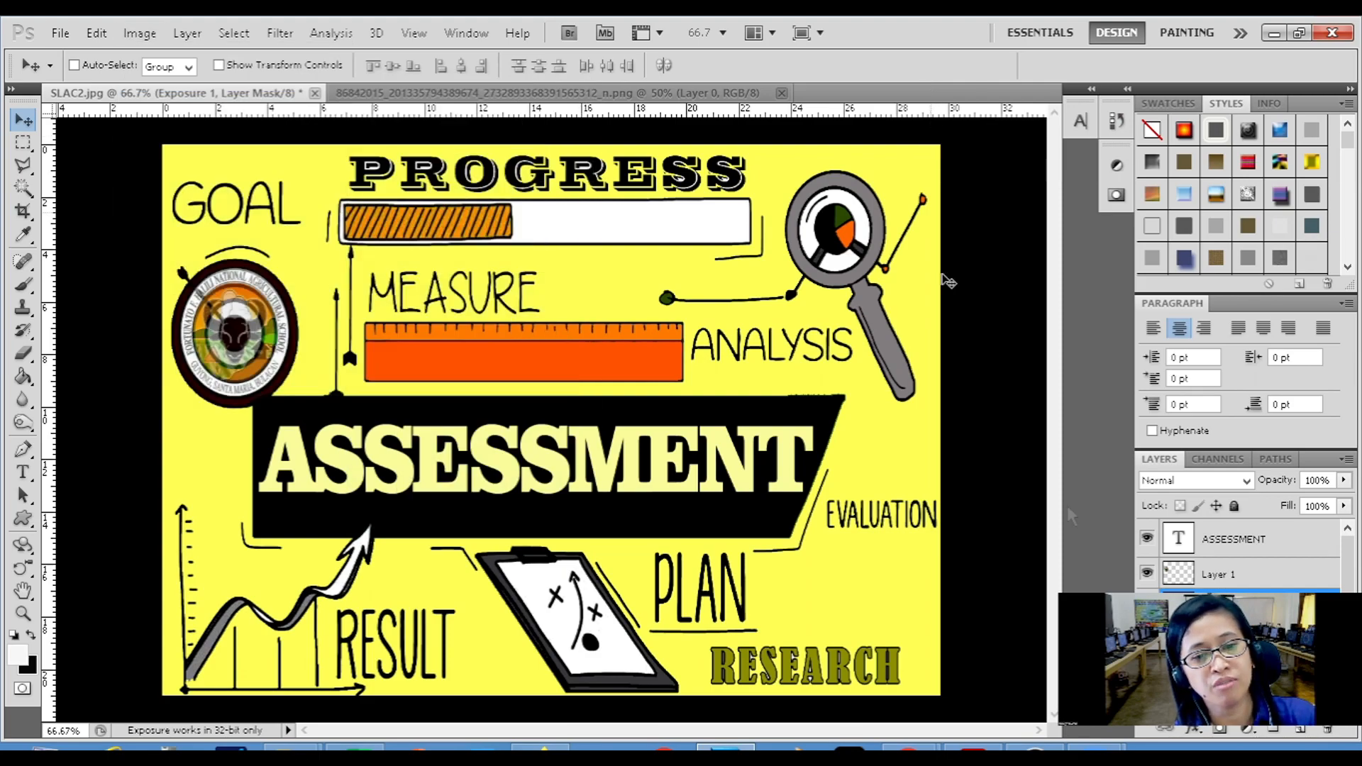
Step: Select the ASSESSMENT text layer, keep its opacity at 100%, and open its blending options
click(1240, 547)
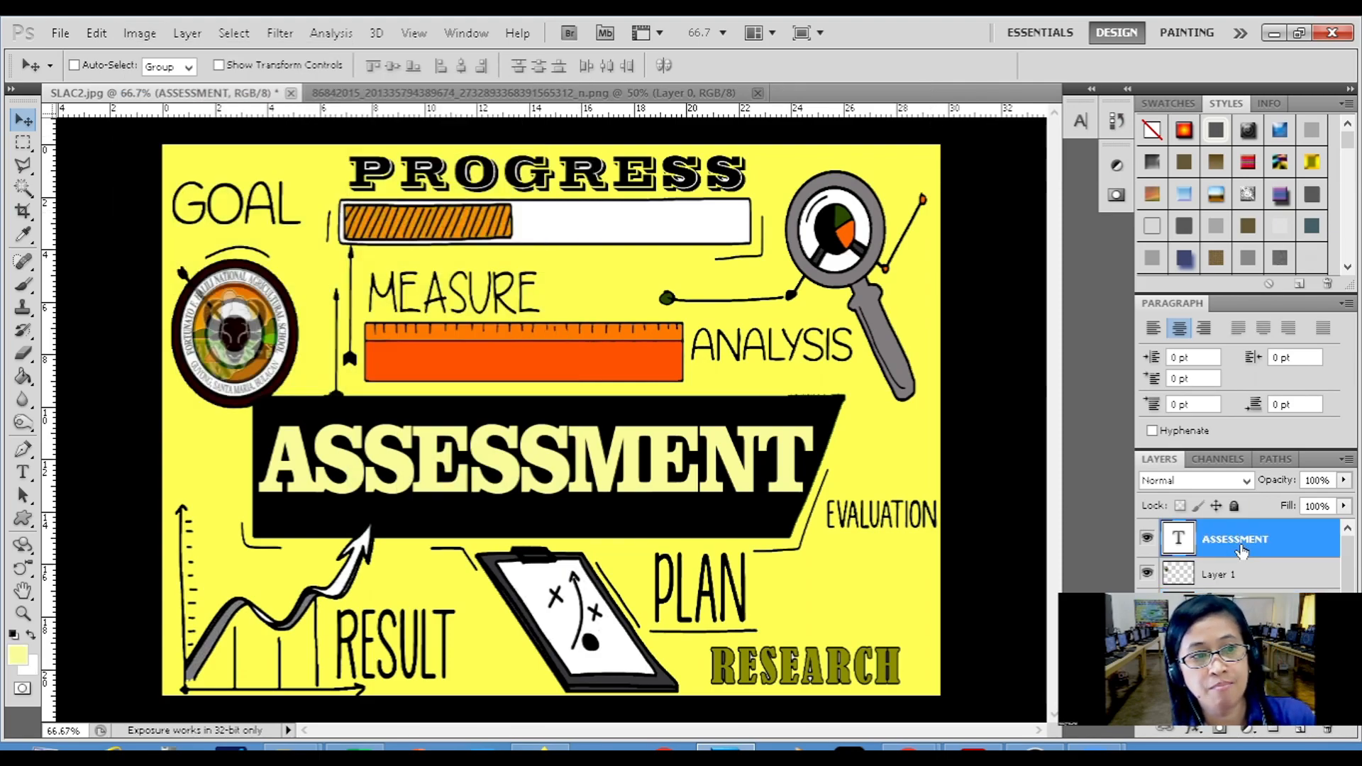
click(1343, 480)
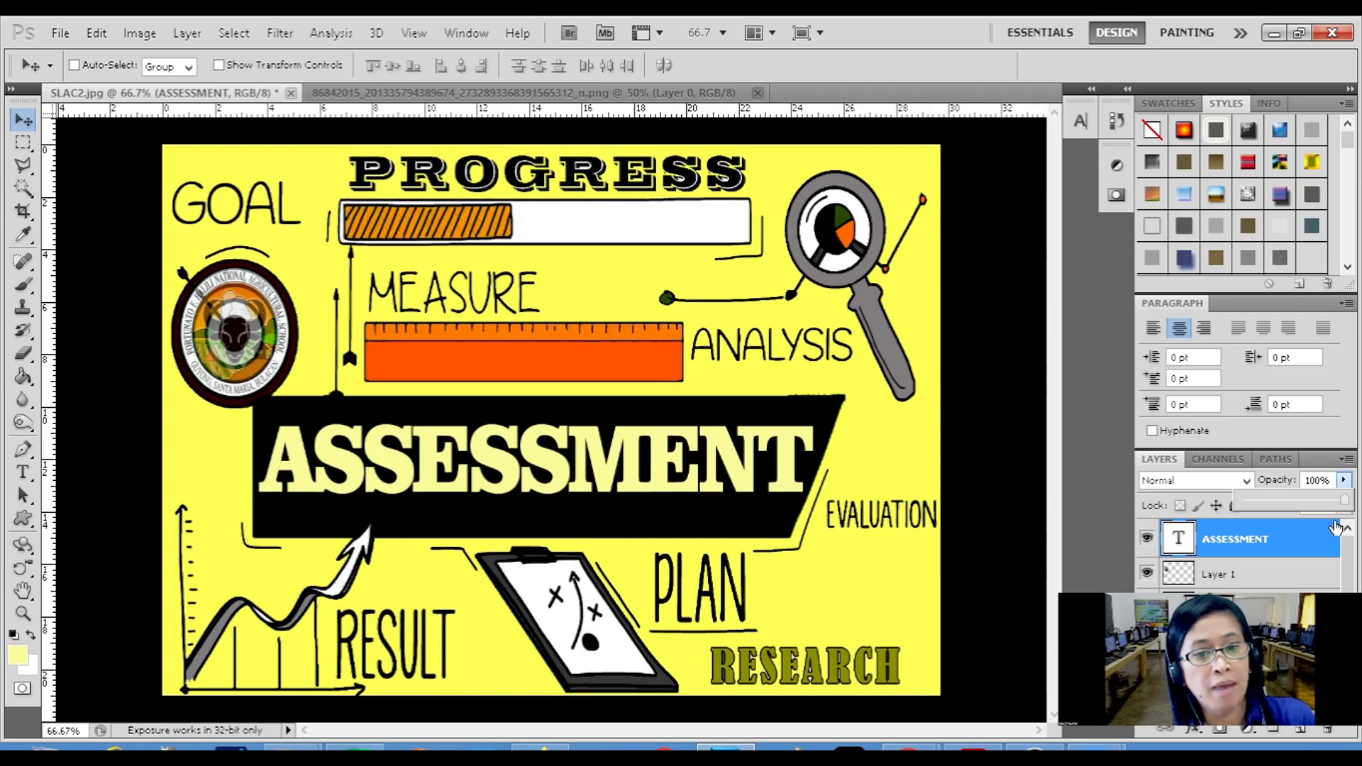
mouse_move(1344, 500)
mouse_down()
mouse_move(1250, 497)
mouse_move(1358, 505)
mouse_up()
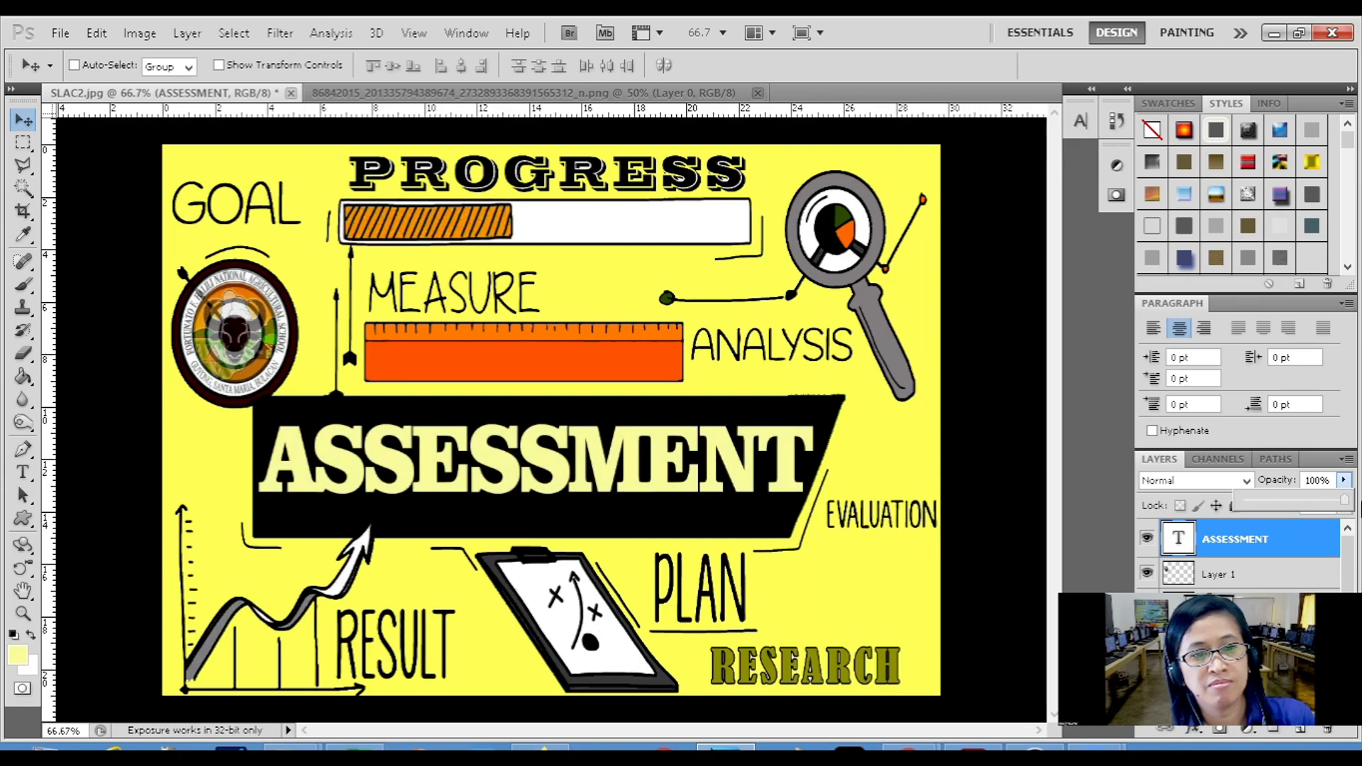
click(203, 35)
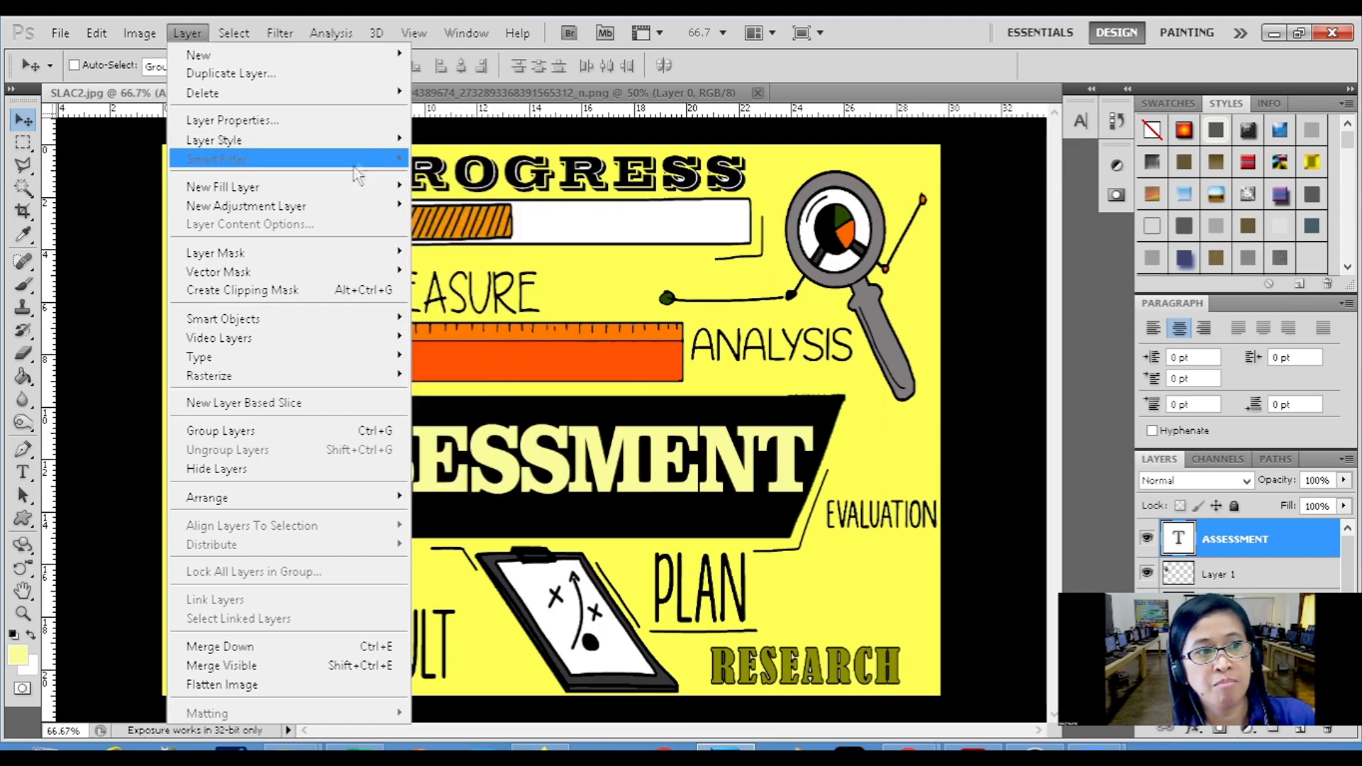
click(476, 140)
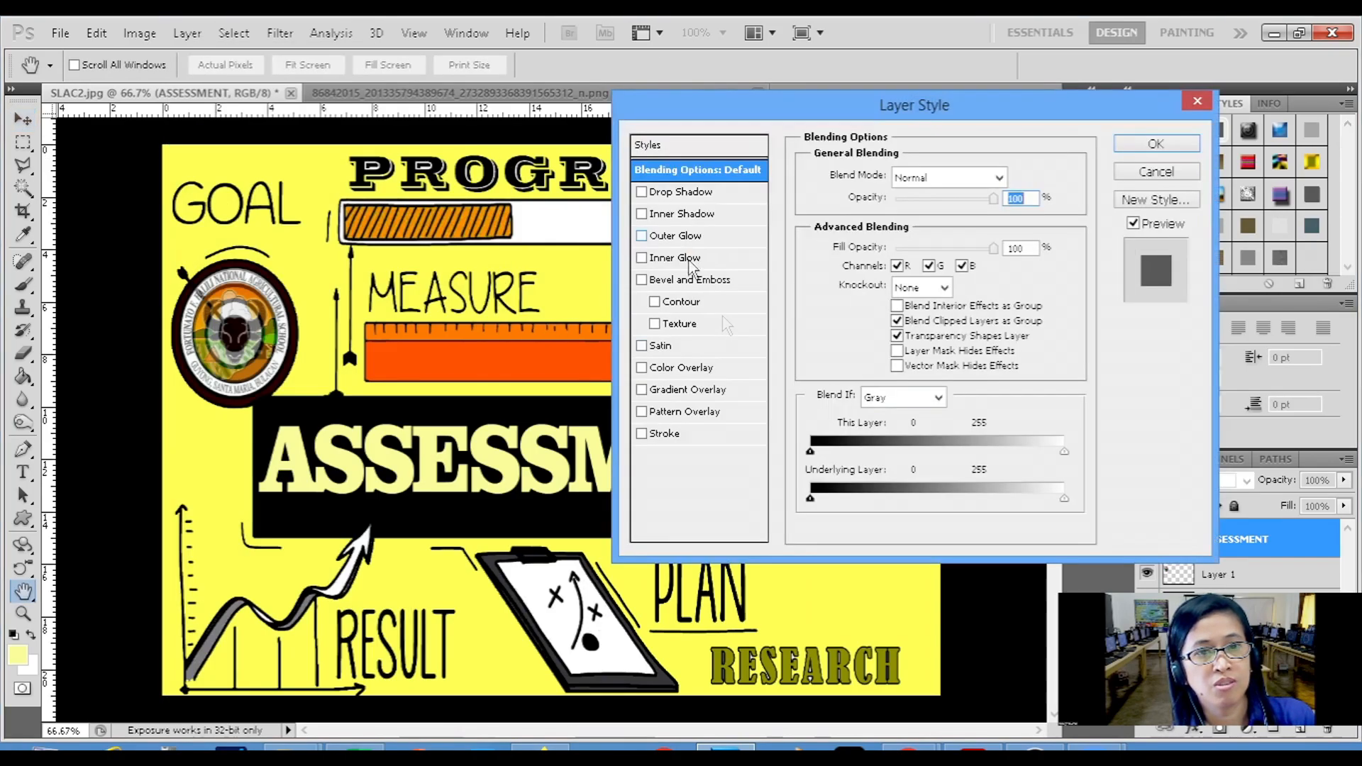
Step: Try a color overlay on the ASSESSMENT text, and replace it with an Orange, Yellow, Orange gradient overlay
click(684, 368)
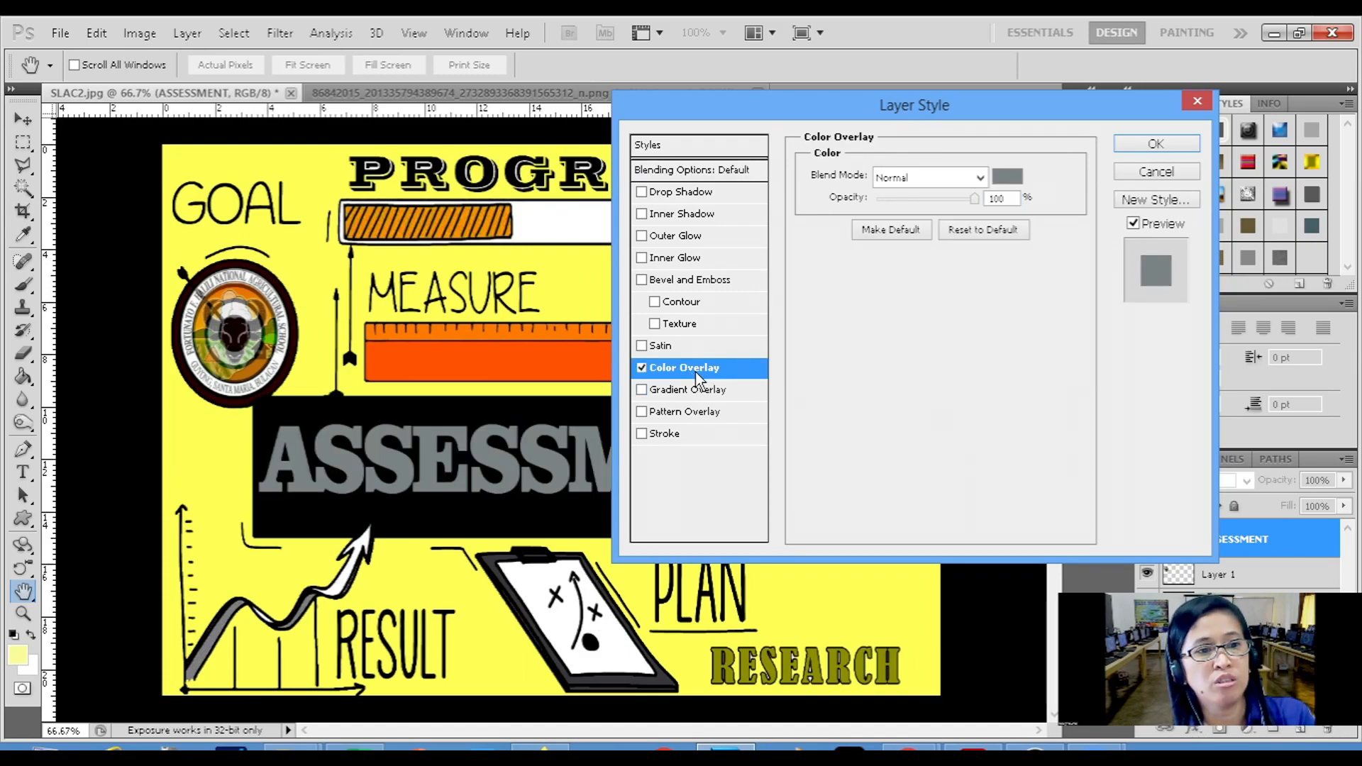
click(642, 368)
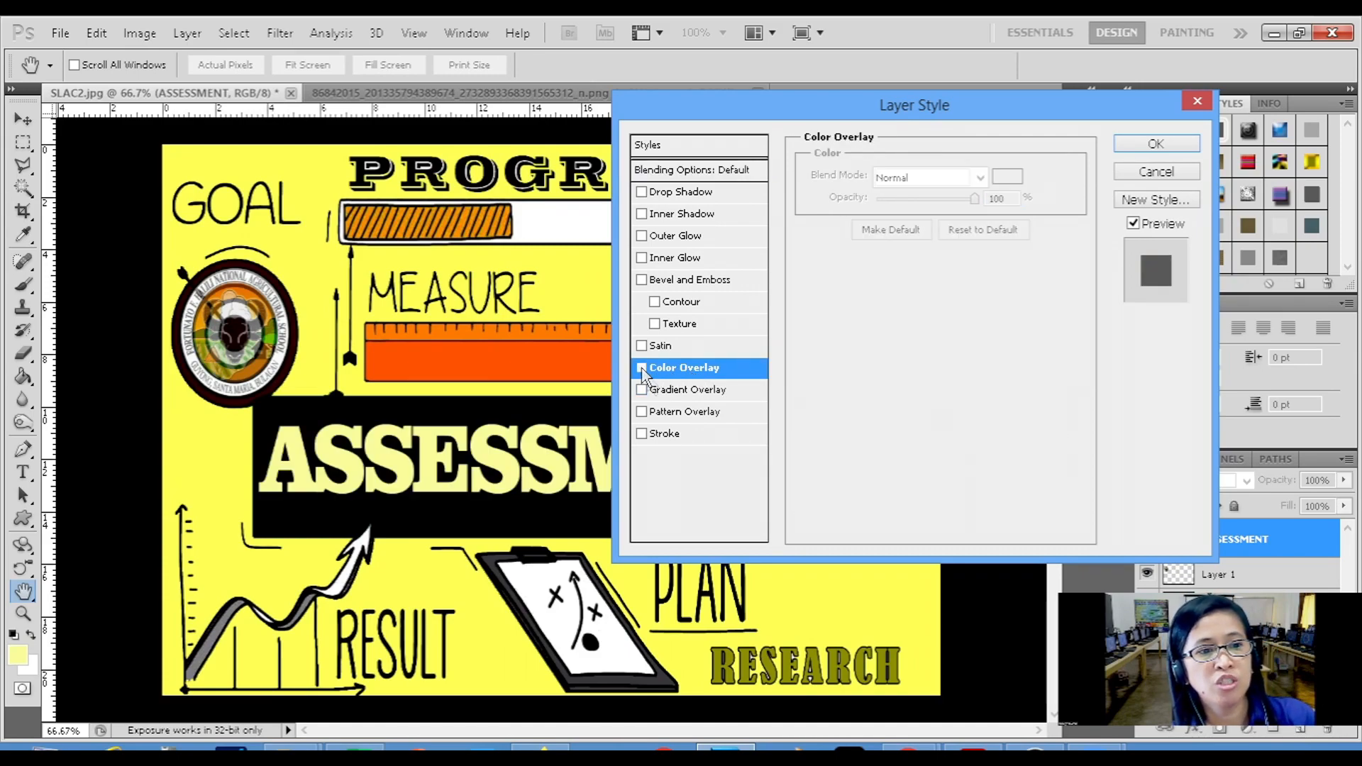
click(670, 392)
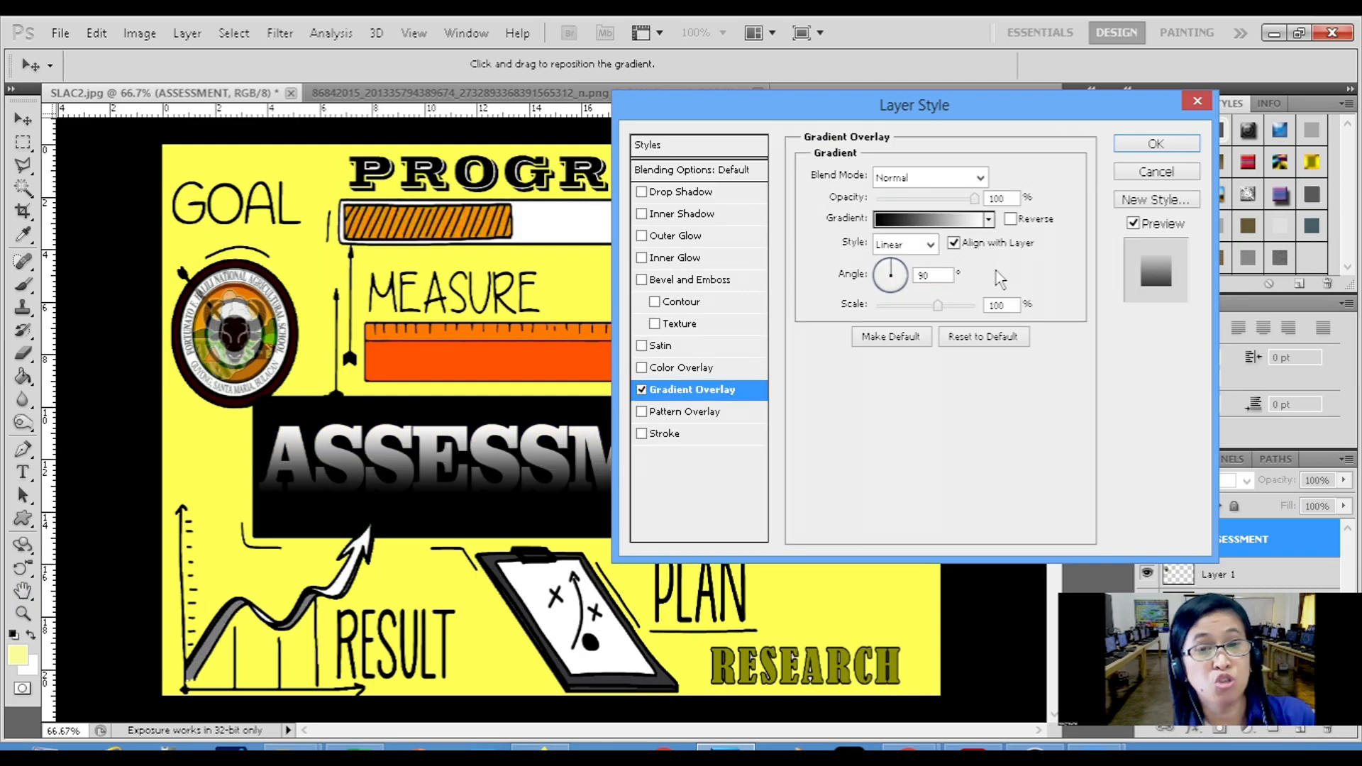
click(935, 220)
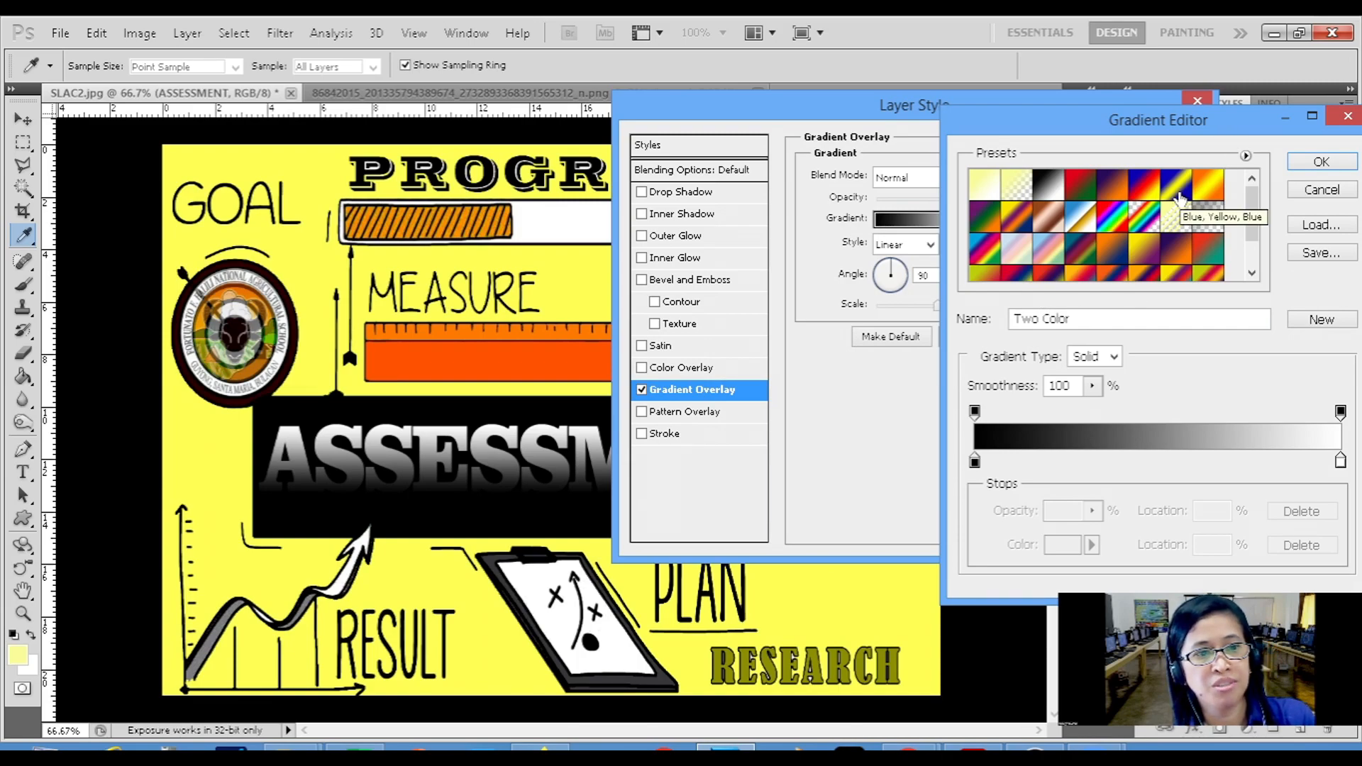
click(1209, 192)
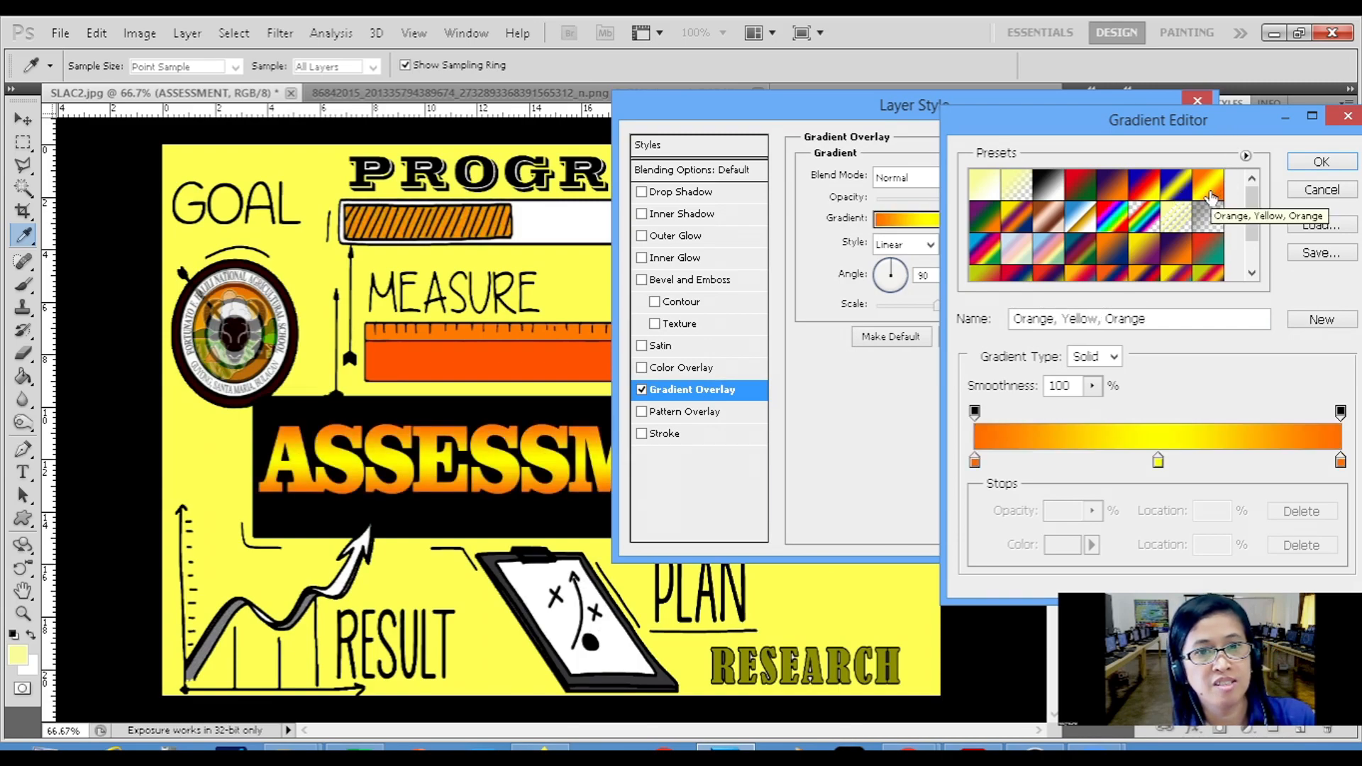
click(1320, 162)
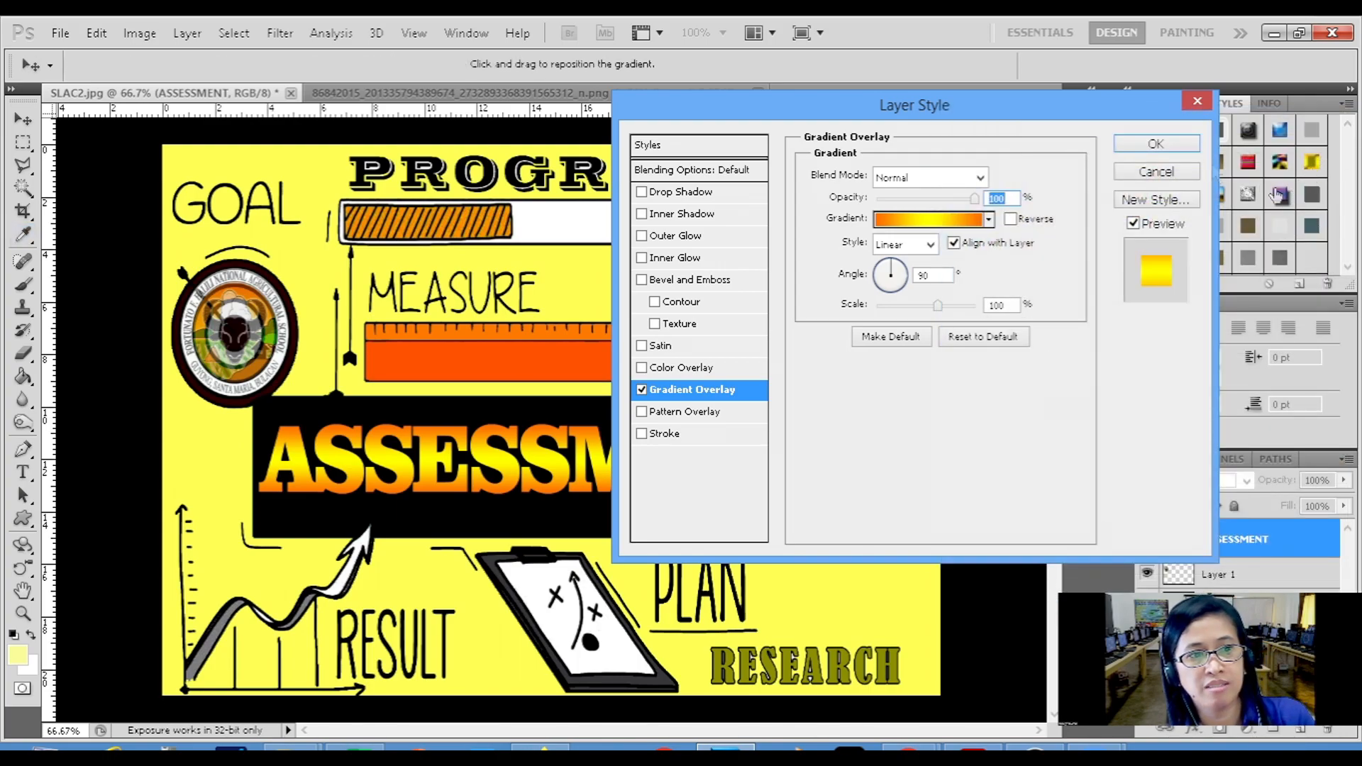
Step: Give the ASSESSMENT text an outer glow with Normal blend mode, 100% opacity and 43% spread, and apply the layer styles
click(674, 239)
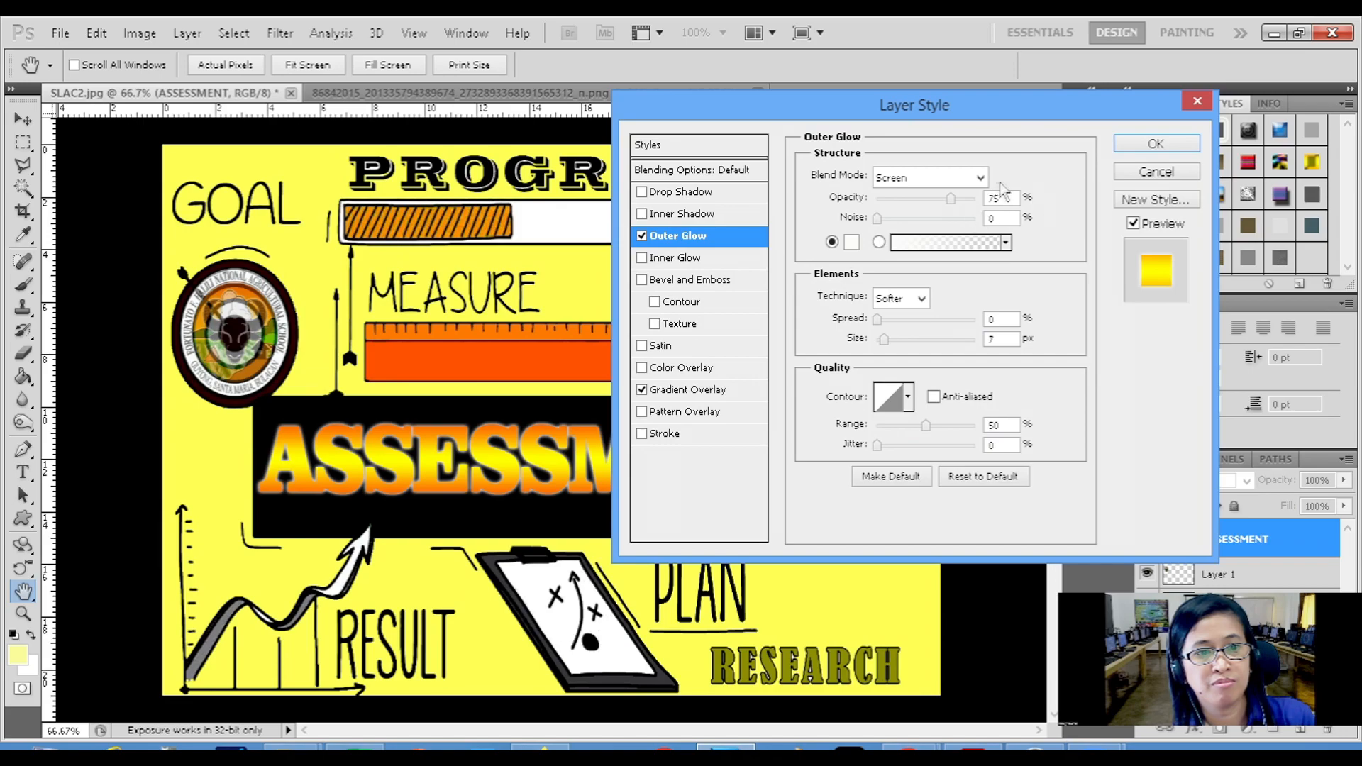
click(930, 177)
click(897, 179)
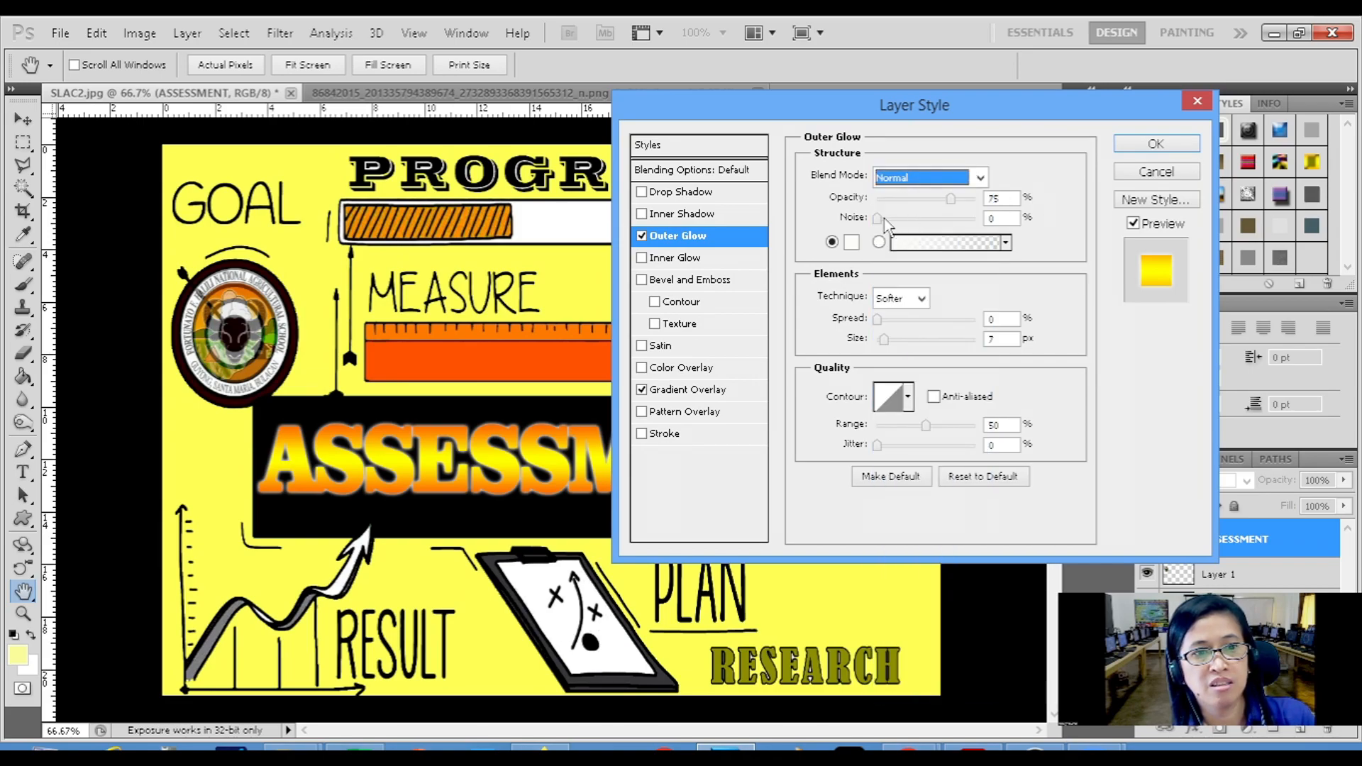
drag(877, 218, 844, 220)
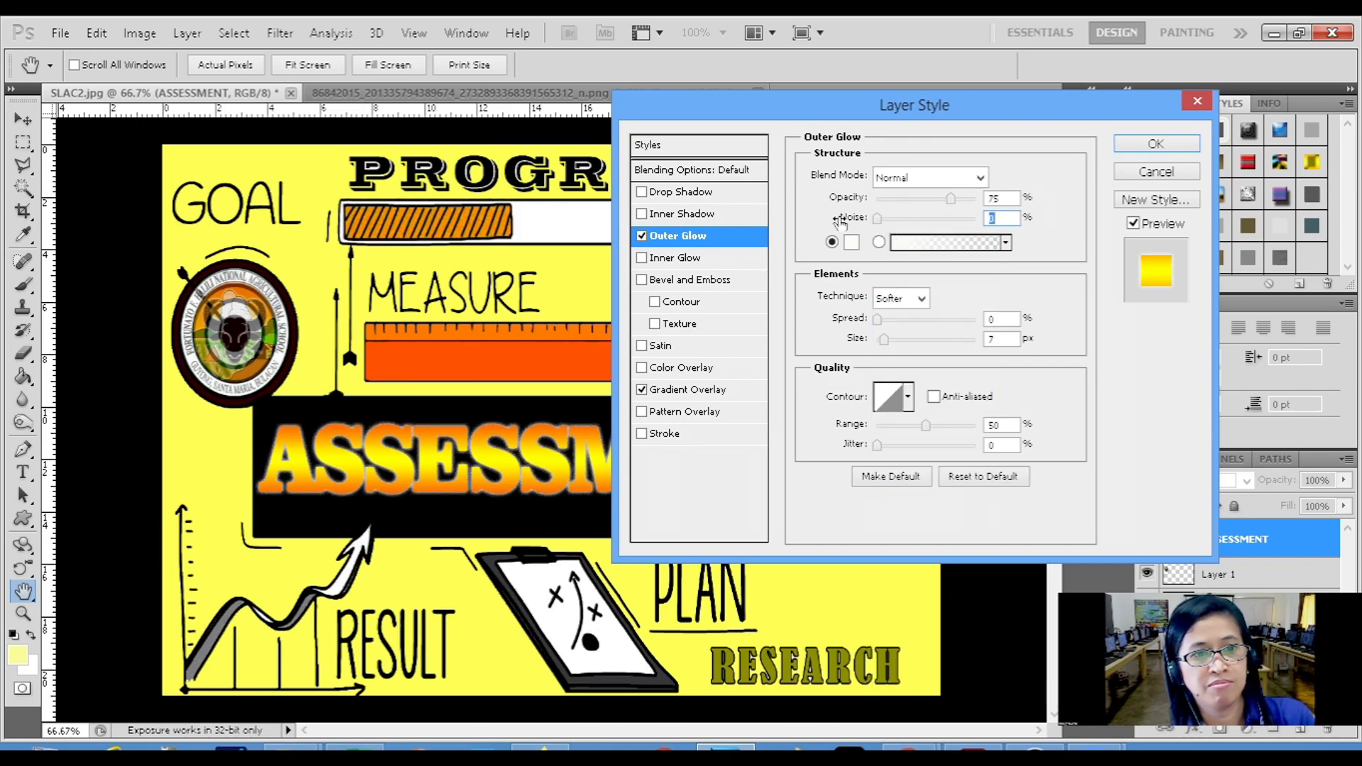
drag(954, 200, 982, 200)
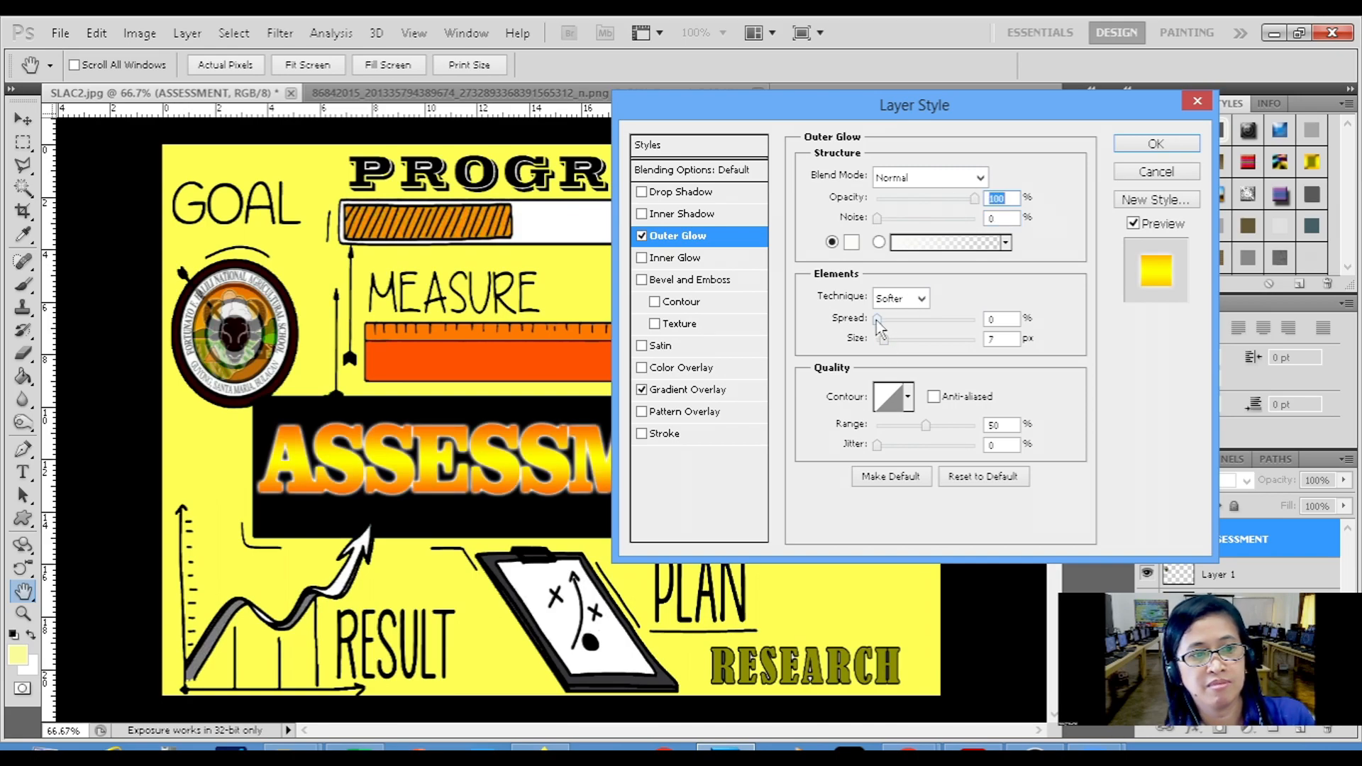
mouse_move(877, 320)
mouse_down()
mouse_move(918, 321)
mouse_move(883, 339)
mouse_up()
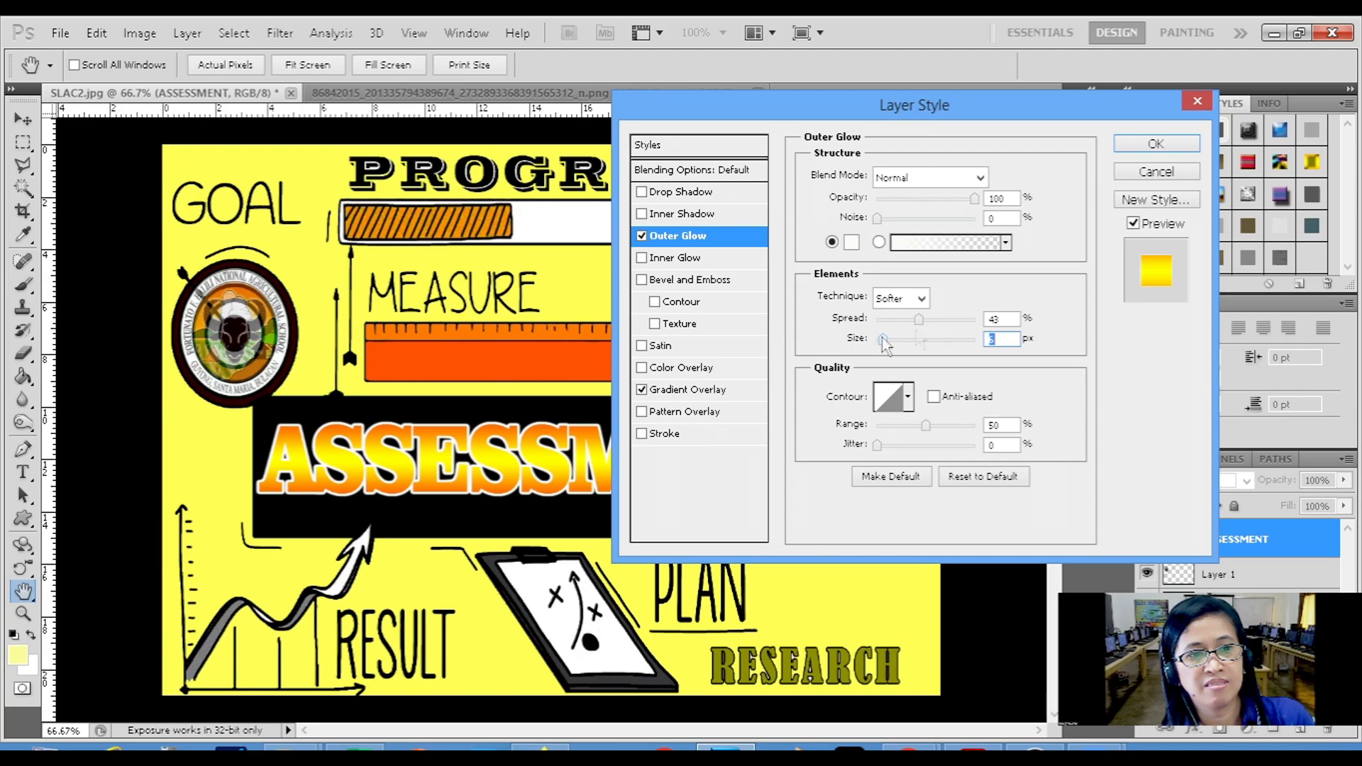
click(1154, 144)
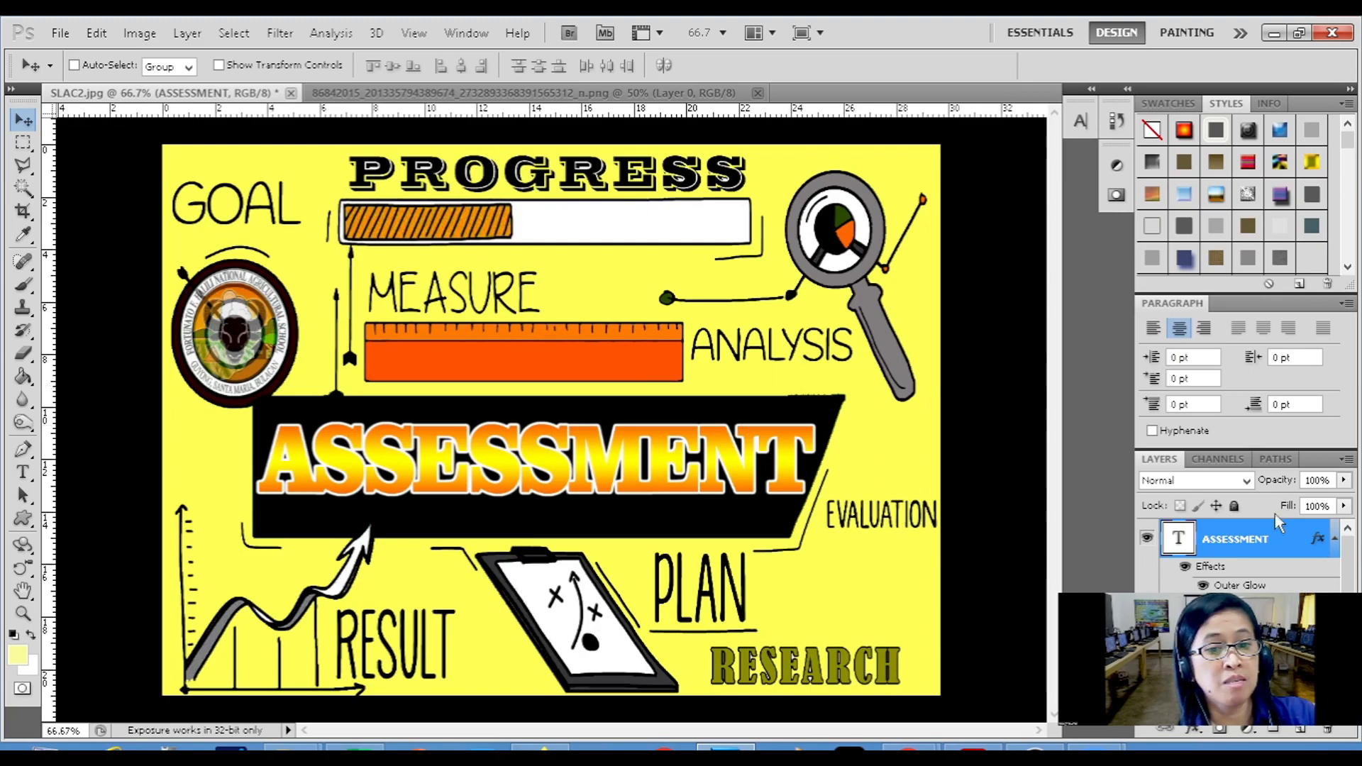
Step: Select all of the poster's layers, merge them into a single layer, and open the merged layer's context options
scroll(1255, 569, down, 1)
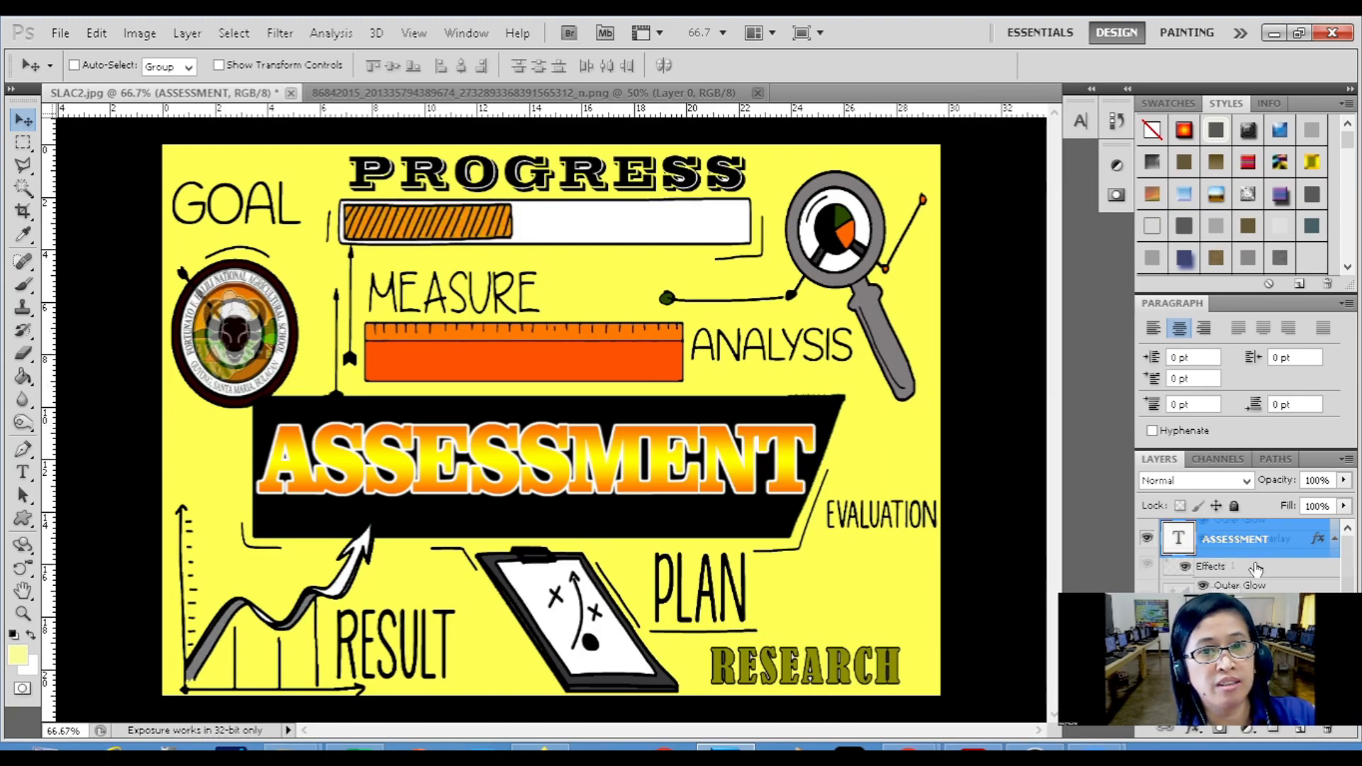
click(1256, 566)
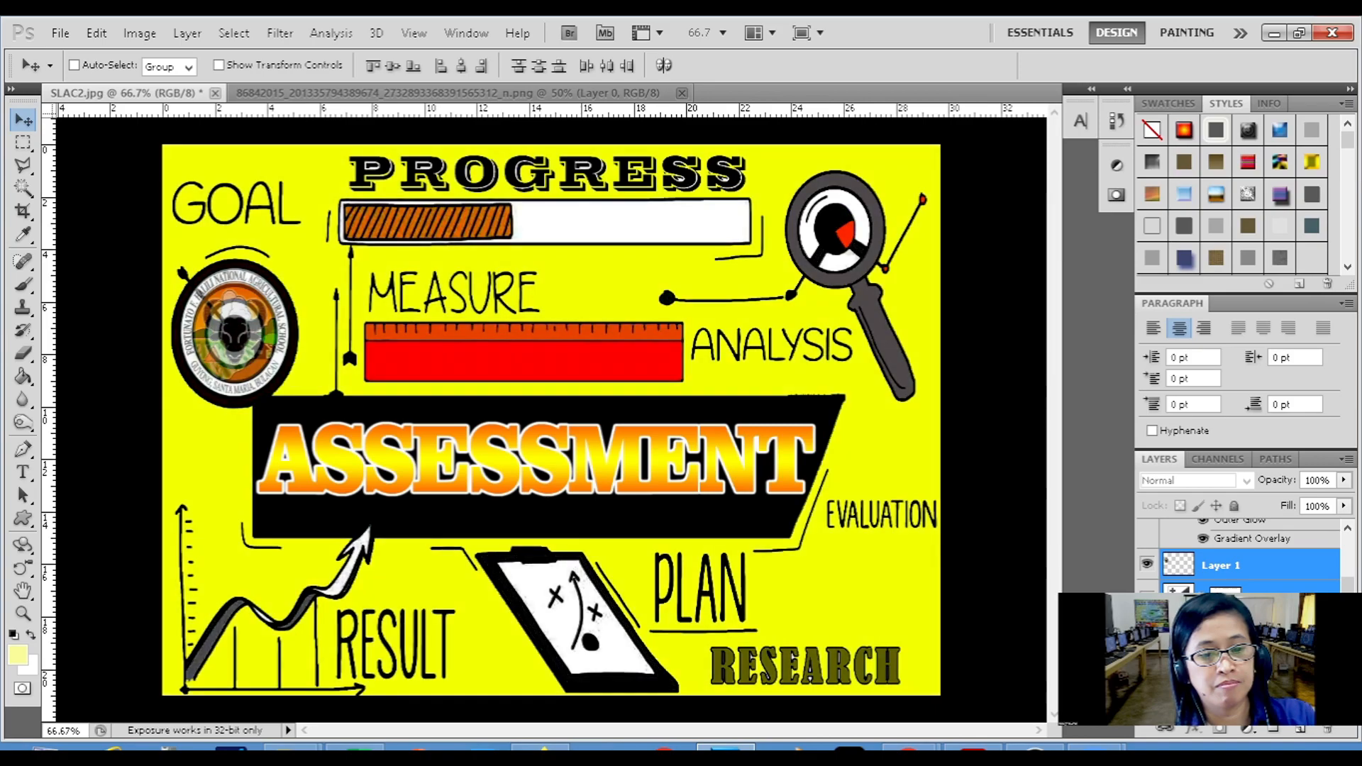
right_click(1249, 692)
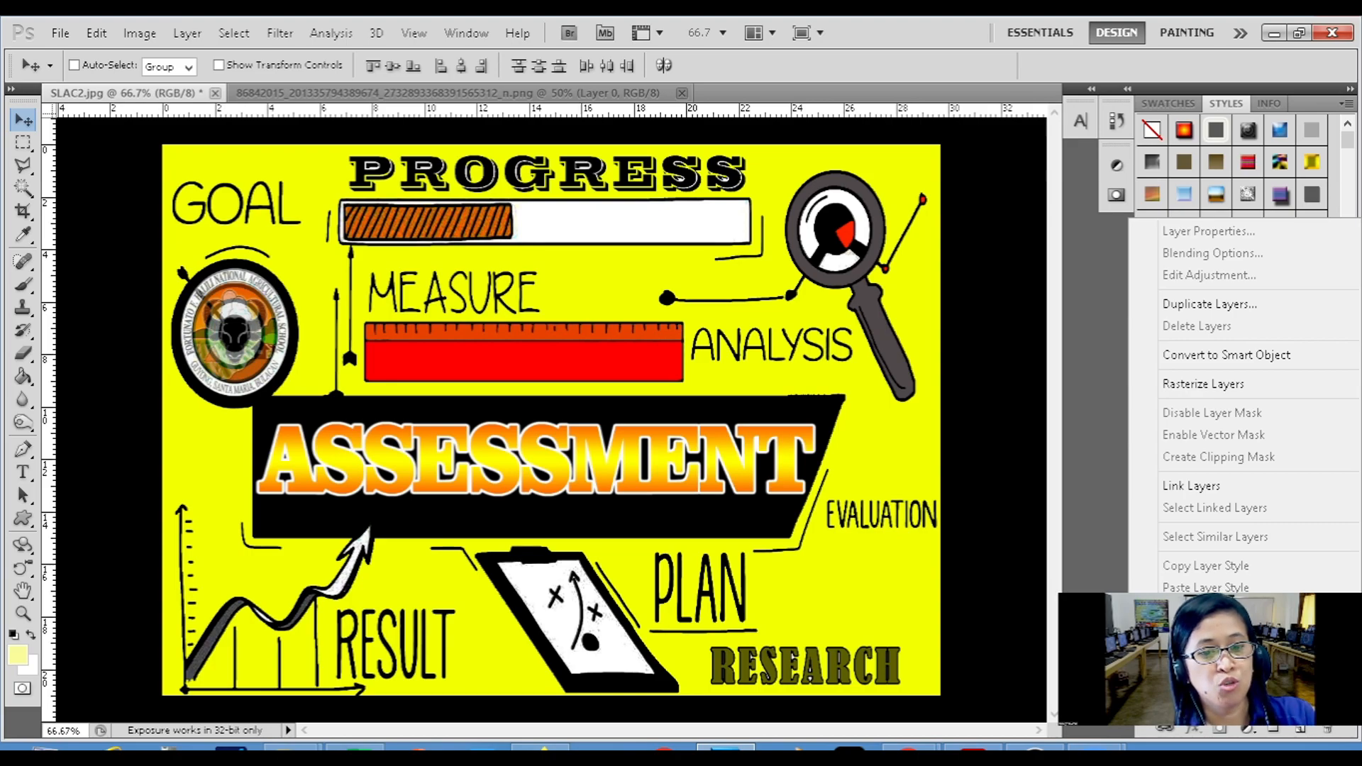
click(1196, 638)
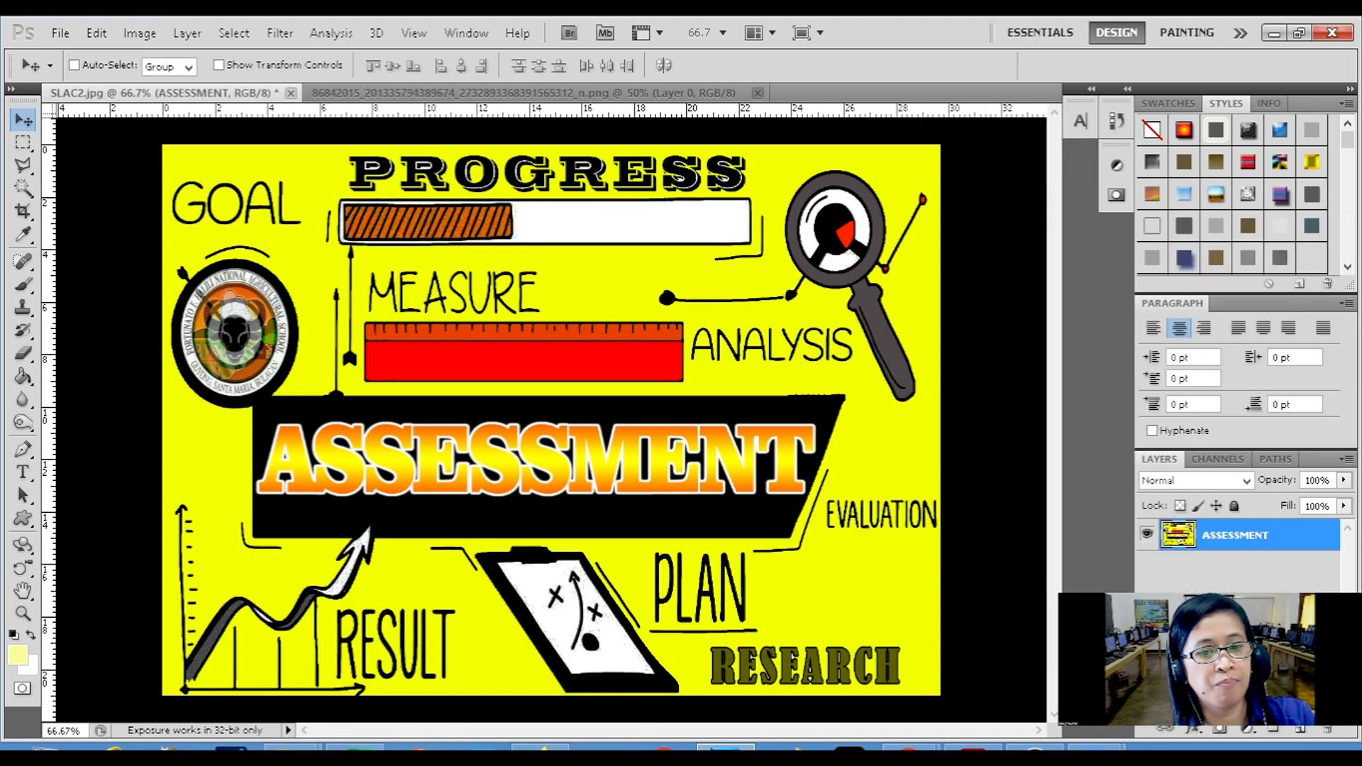
right_click(1228, 550)
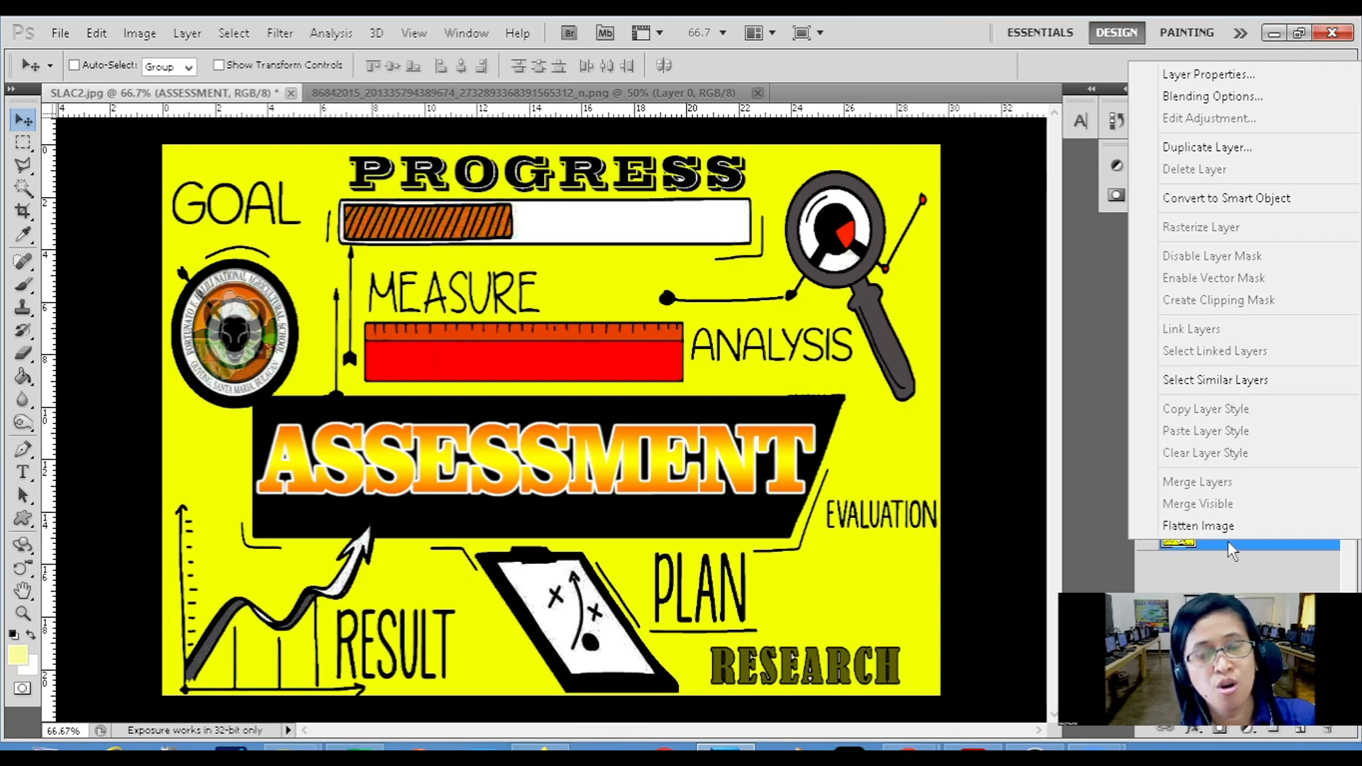
Step: Dismiss the merged layer's context options and undo the layer merge to restore the poster's separate layers
key(Escape)
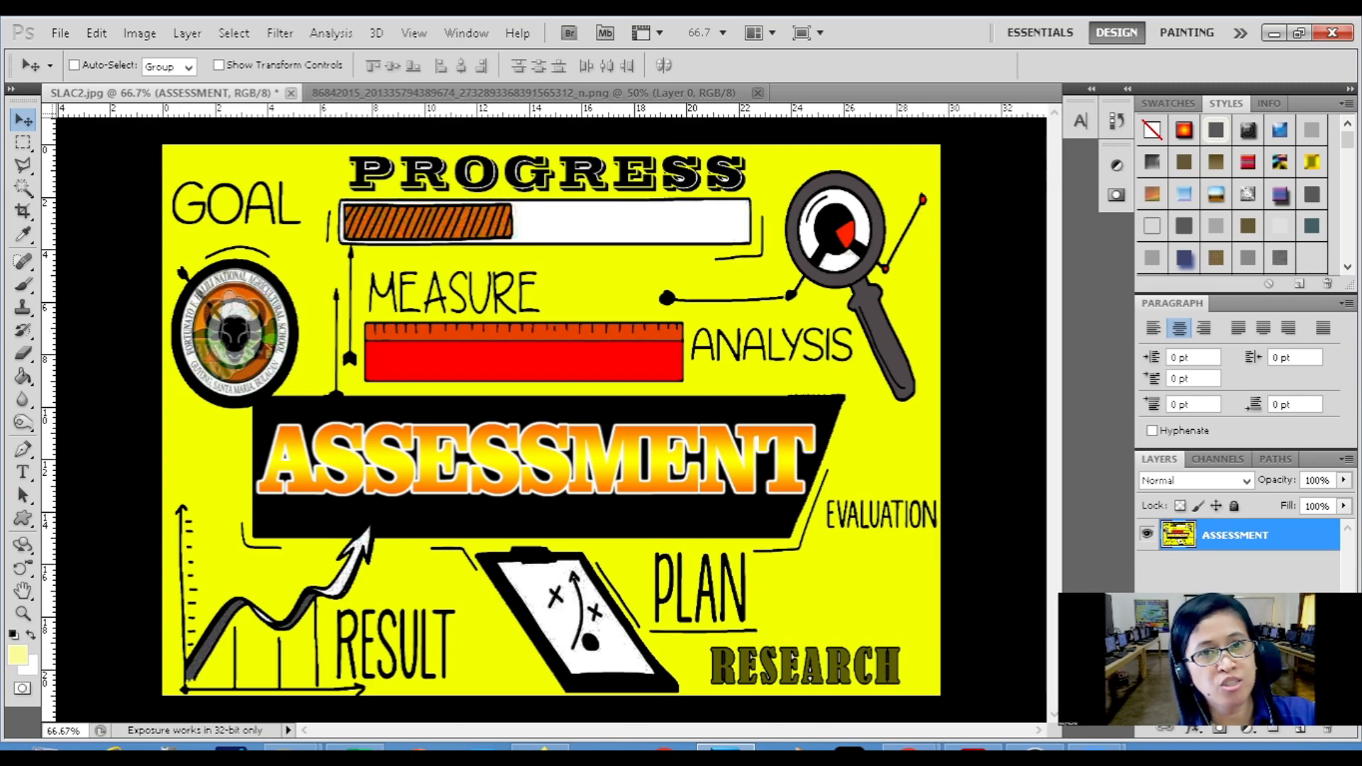
key(ctrl+z)
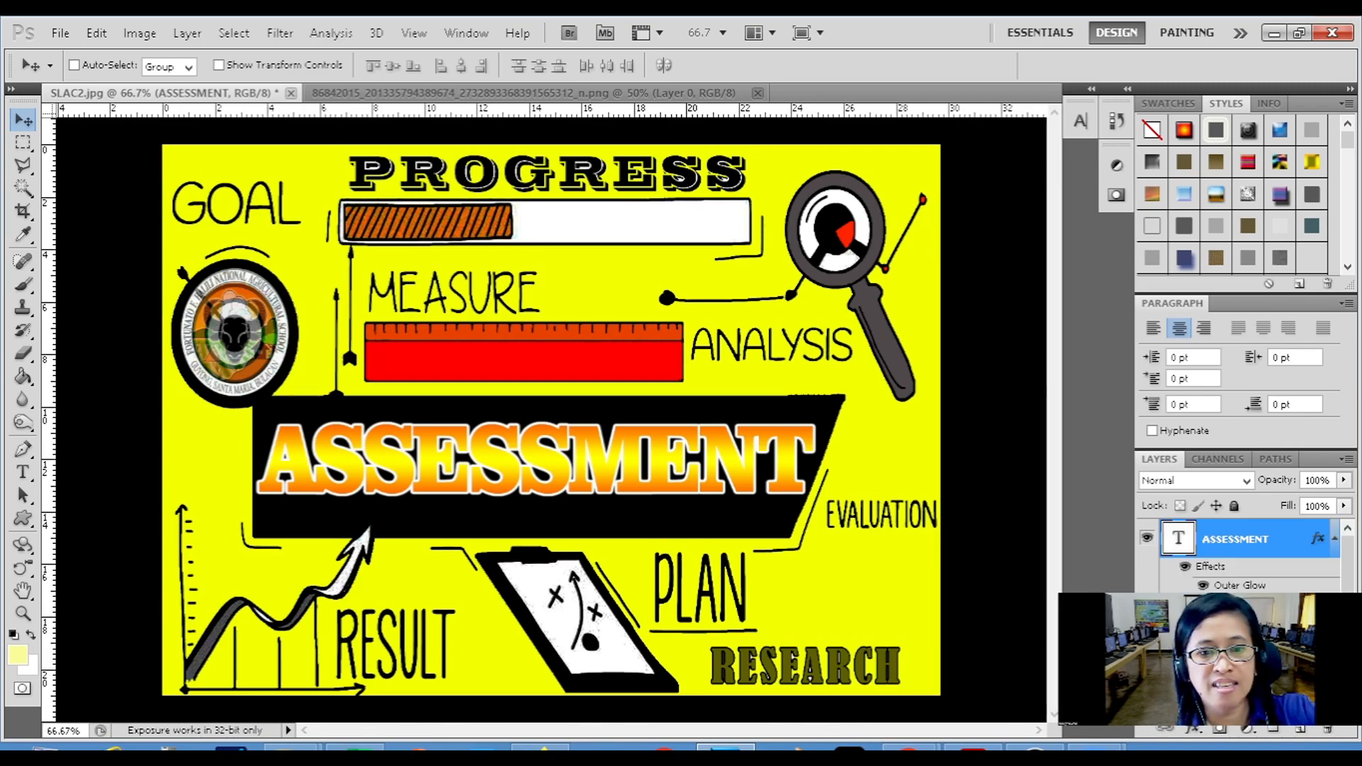
Step: Examine the poster's Red, Green and Blue channels one at a time, restore the RGB composite, and return to the layer list
click(1218, 459)
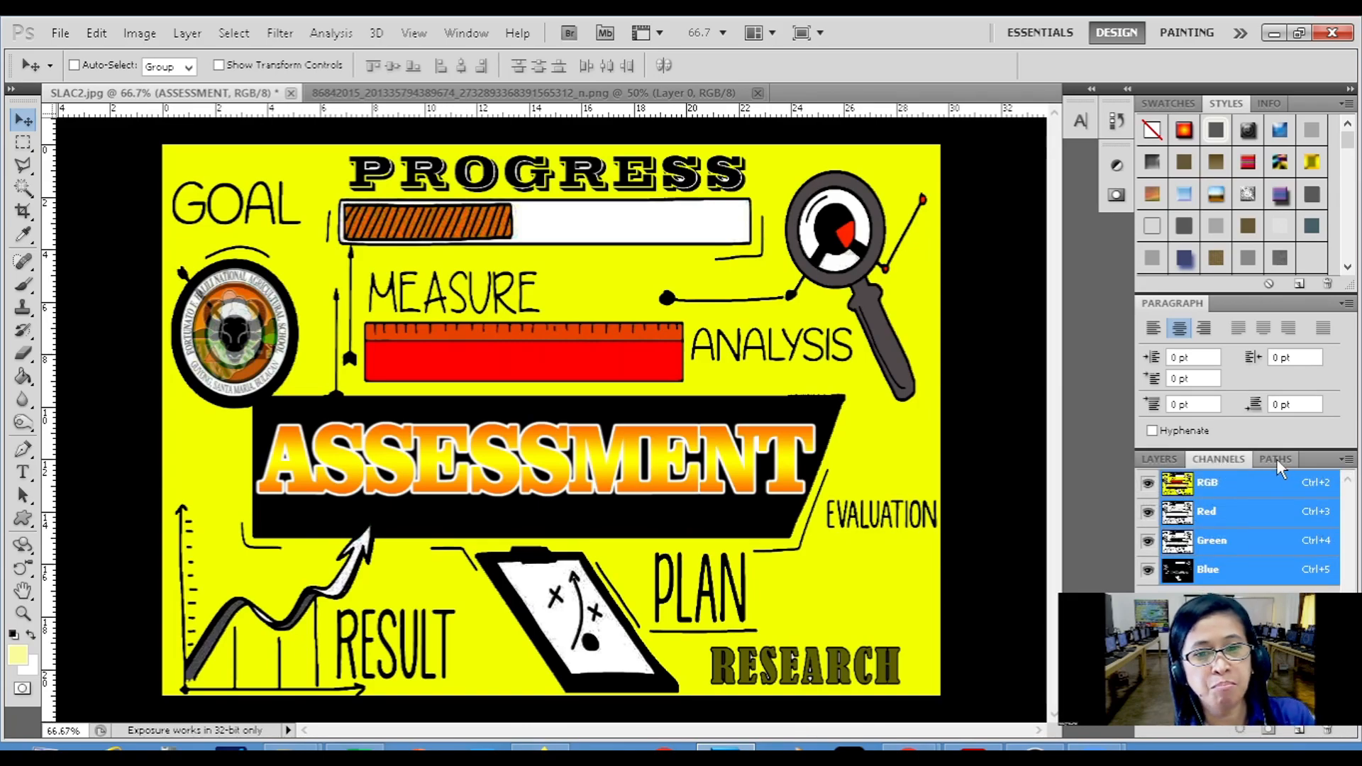
click(1275, 458)
click(1221, 459)
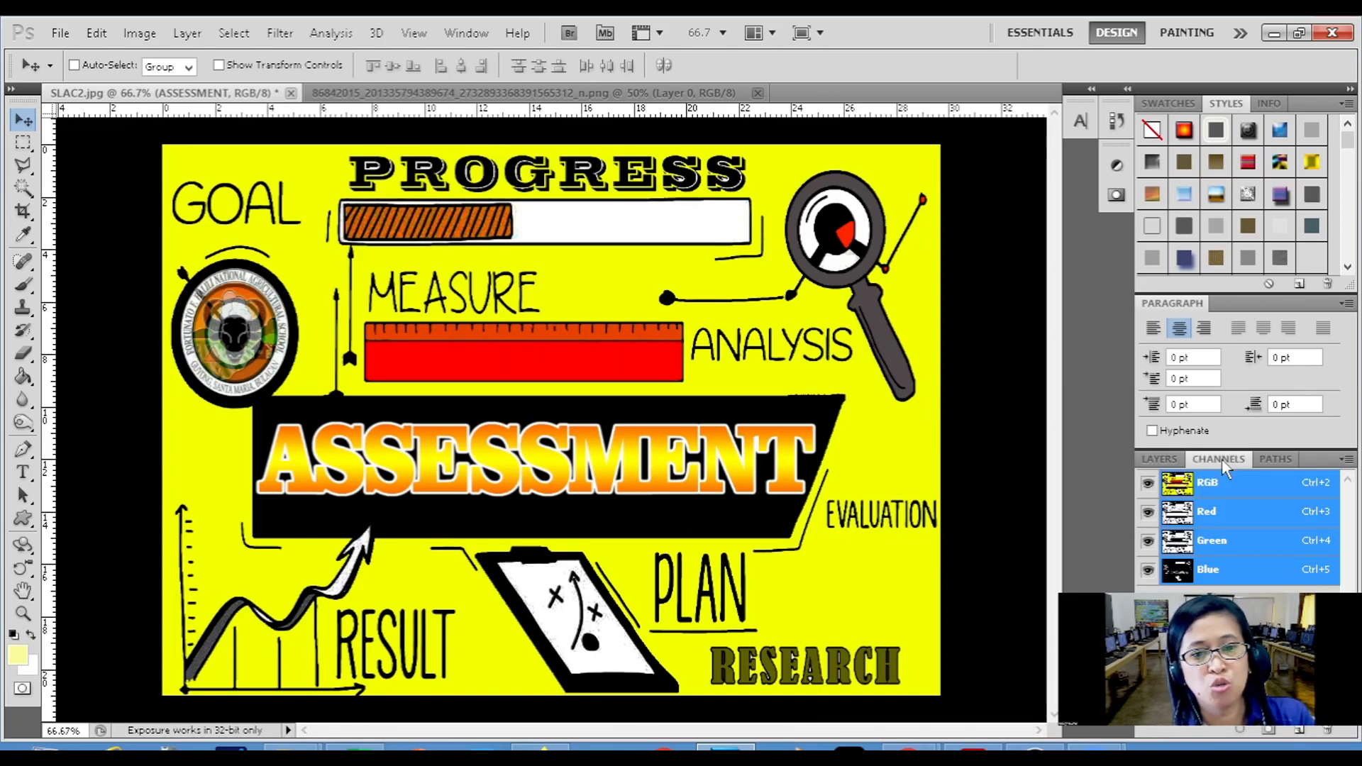
click(1199, 512)
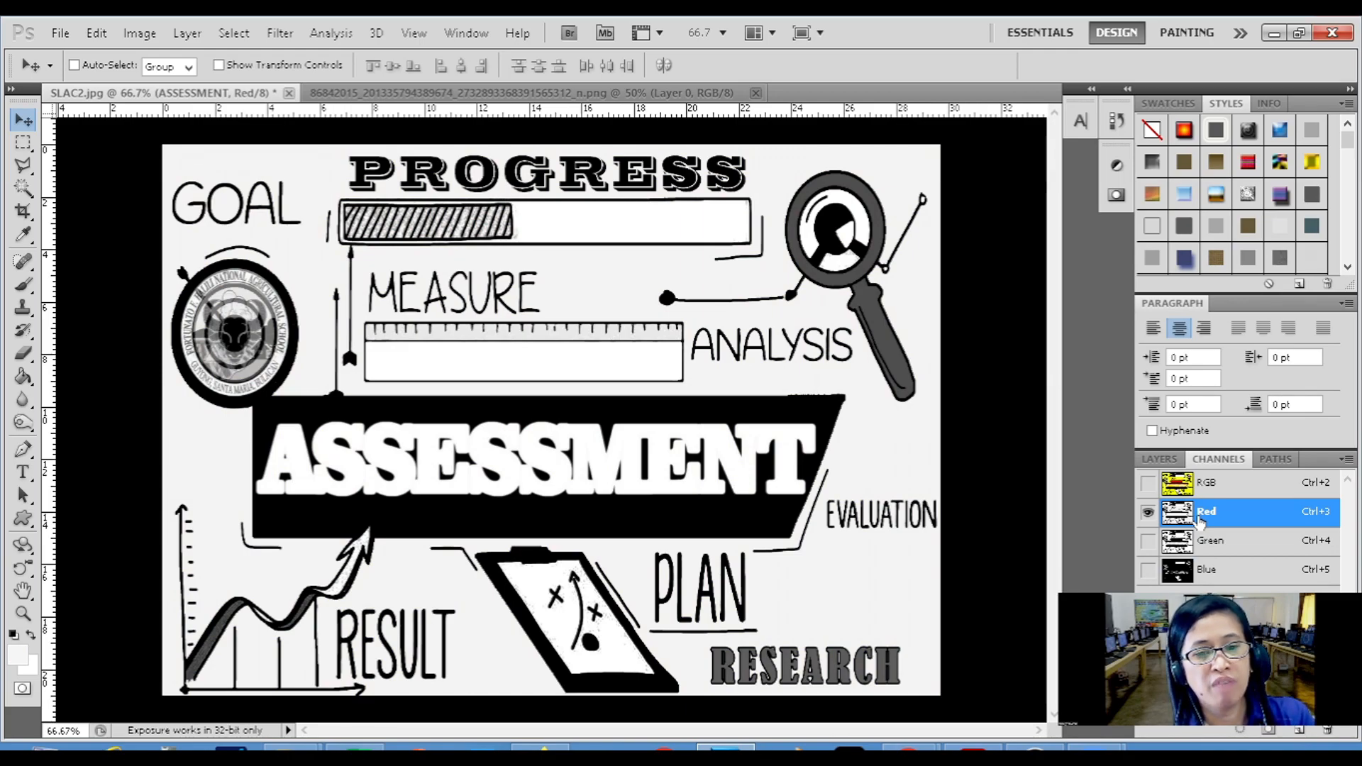
click(1216, 551)
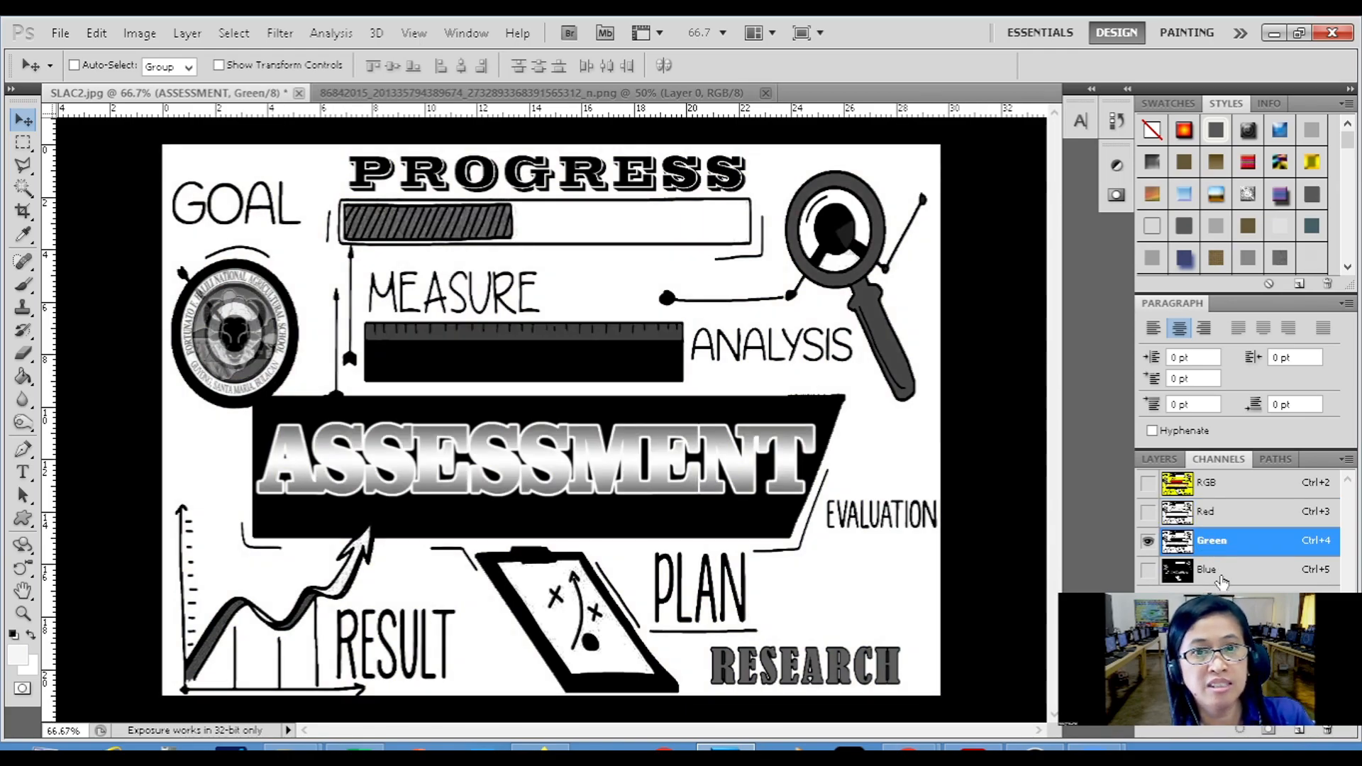
click(1205, 570)
click(1219, 488)
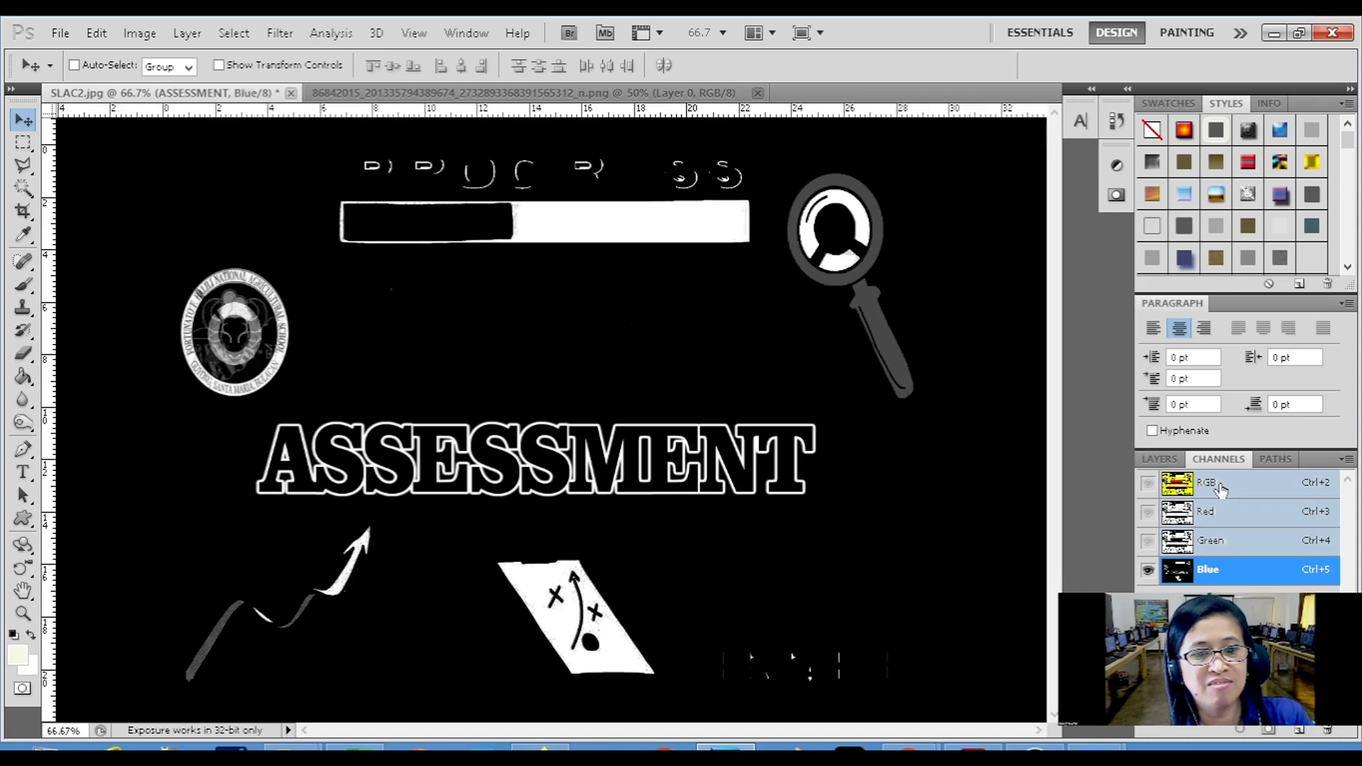
click(1161, 459)
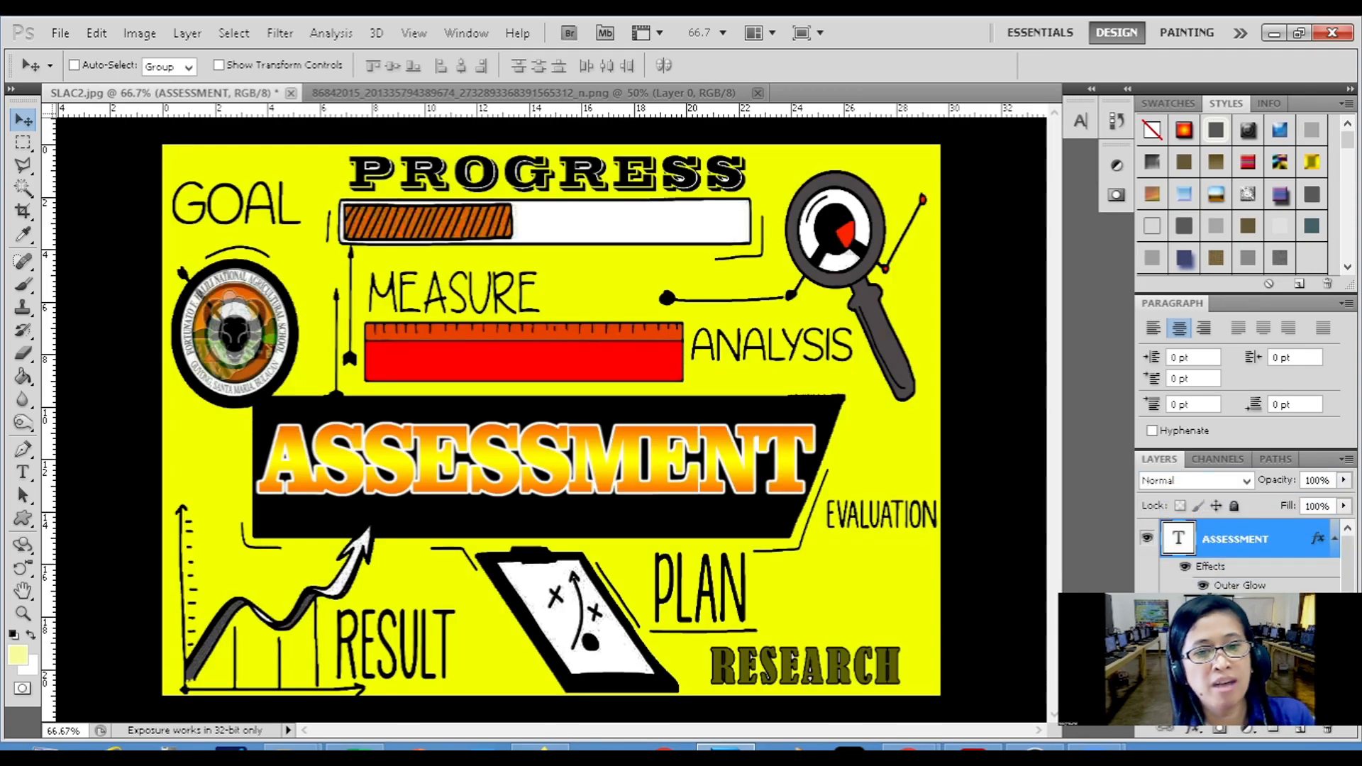